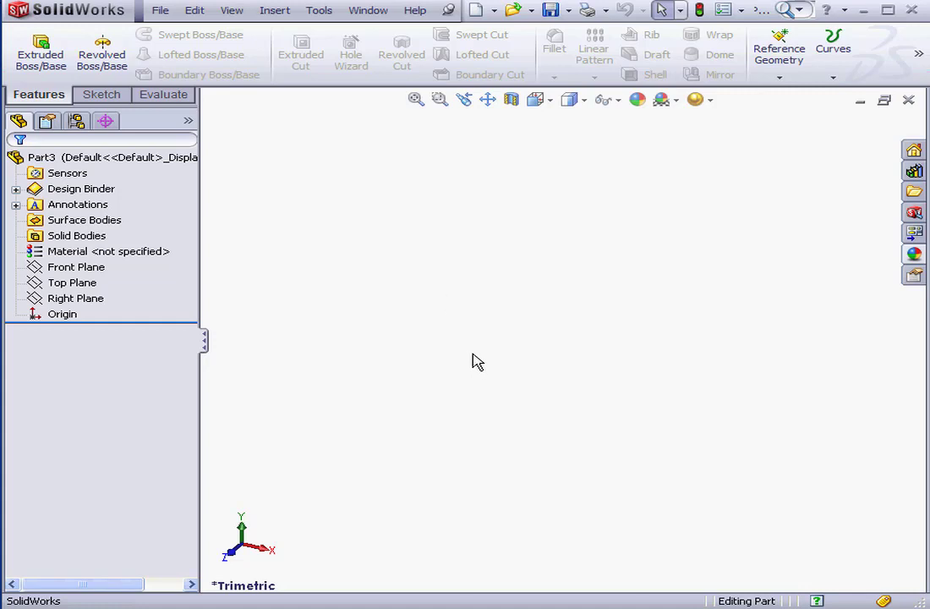
Enable the Sheet Metal CommandManager tab and browse the Insert > Sheet Metal commands.
right_click(182, 99)
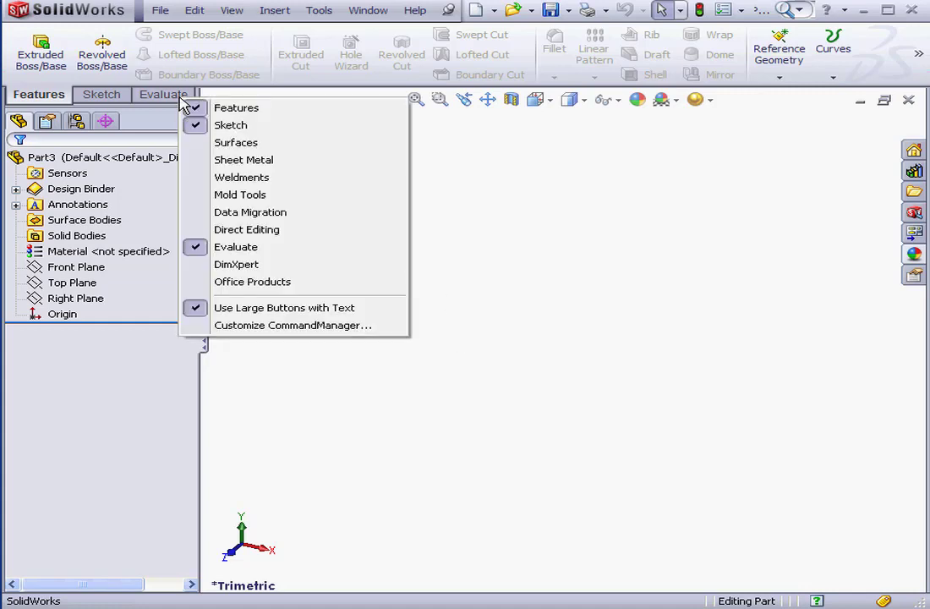
left_click(265, 160)
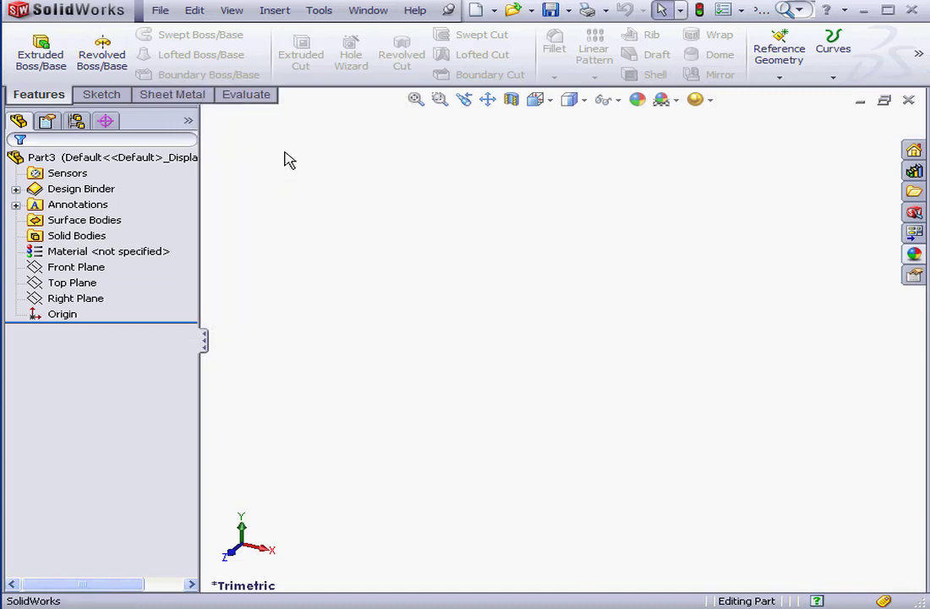
left_click(276, 12)
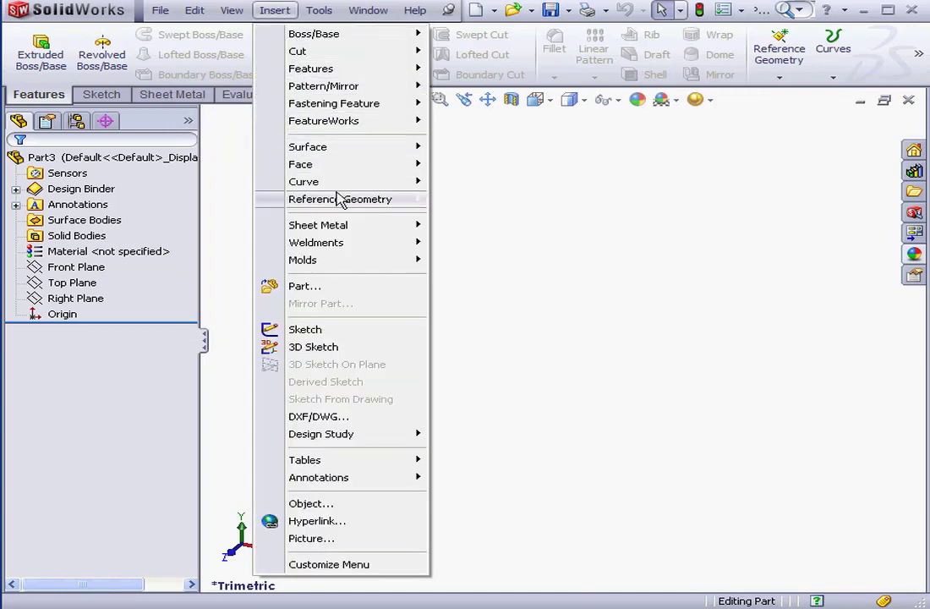
mouse_move(318, 225)
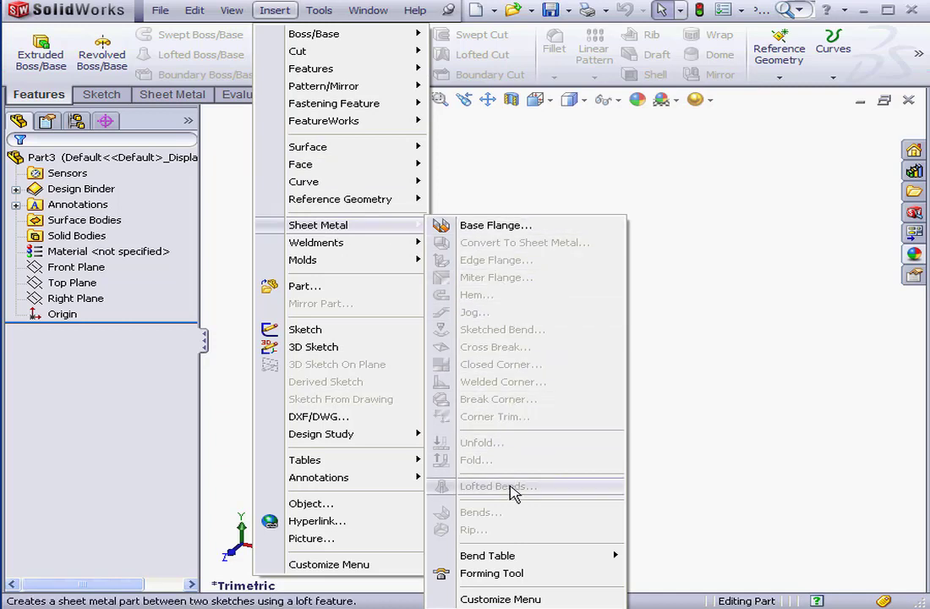
left_click(517, 201)
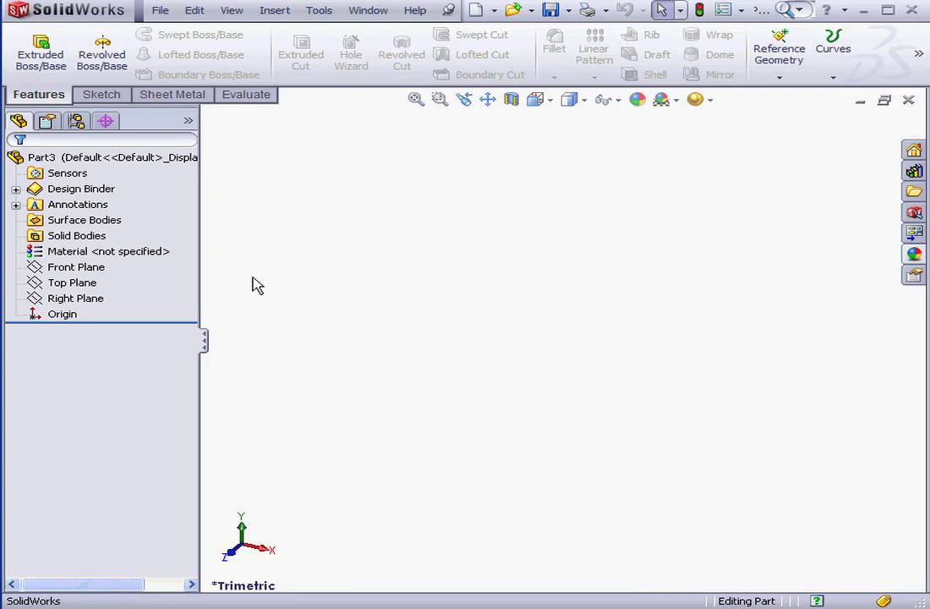
On a Front Plane sketch, draw slanted, horizontal and slanted lines meeting at the origin.
right_click(85, 270)
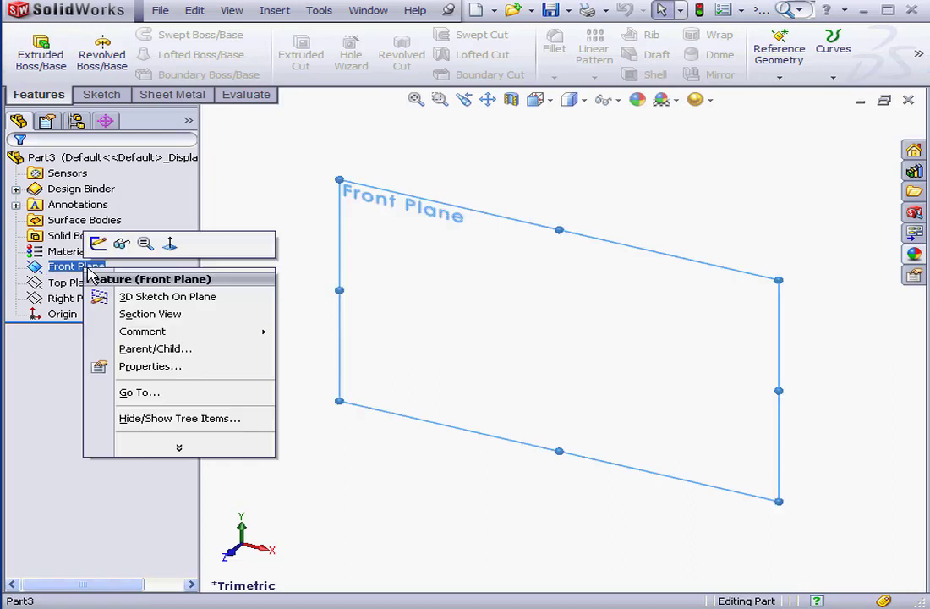
left_click(98, 242)
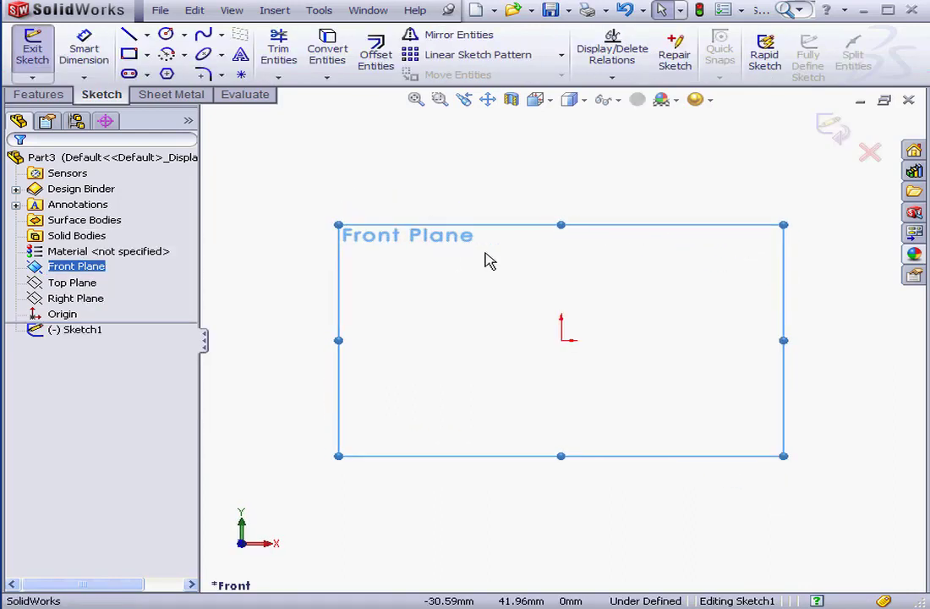
left_click(131, 35)
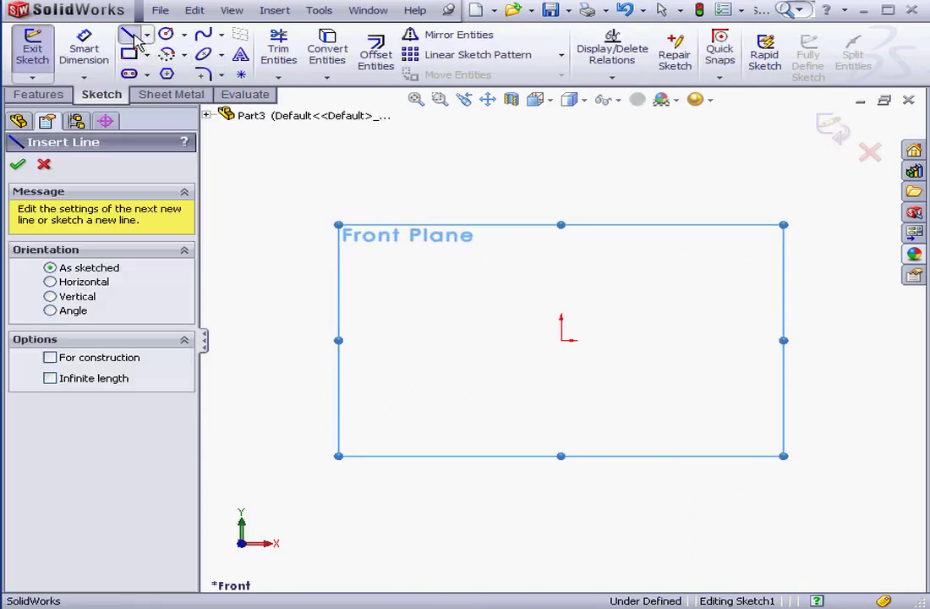
left_click(483, 271)
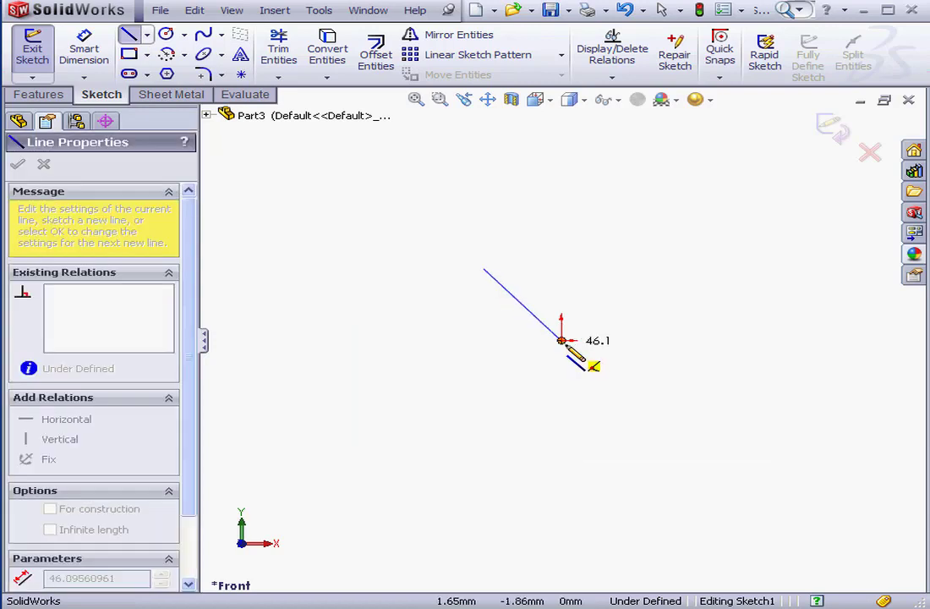
left_click(560, 340)
left_click(689, 339)
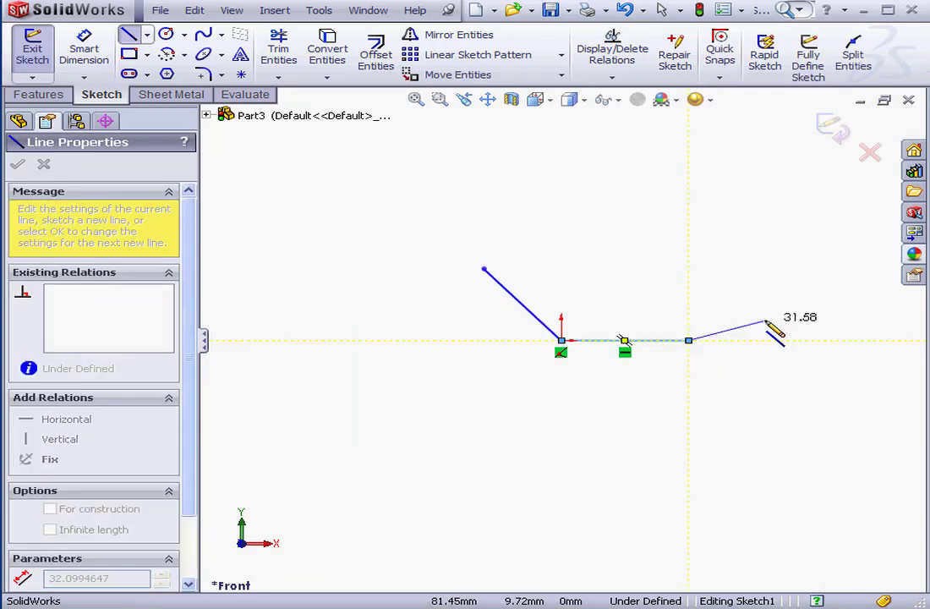
left_click(780, 243)
left_click(93, 53)
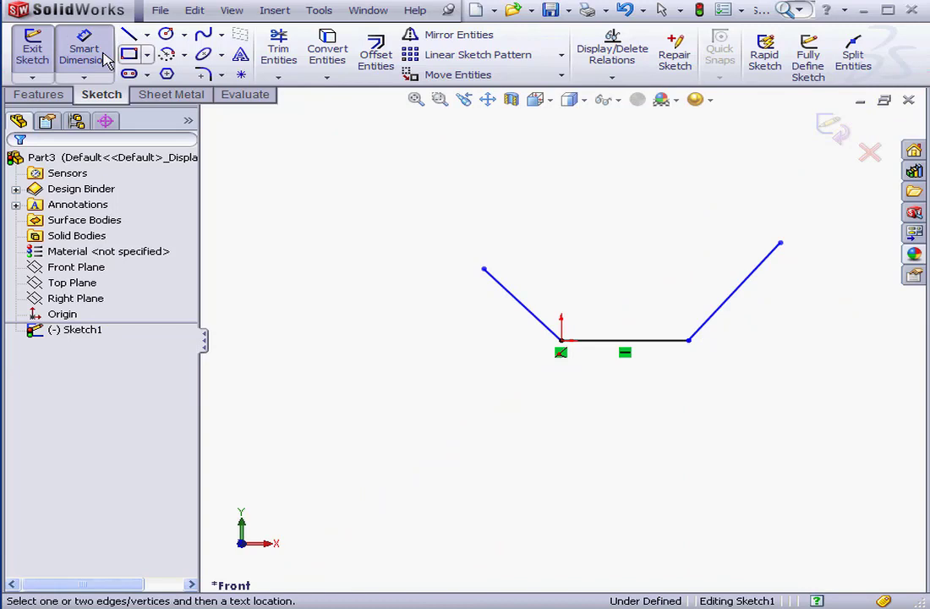
Dimension the bottom line 50, left side 45 and right side 60.
left_click(647, 339)
left_click(647, 384)
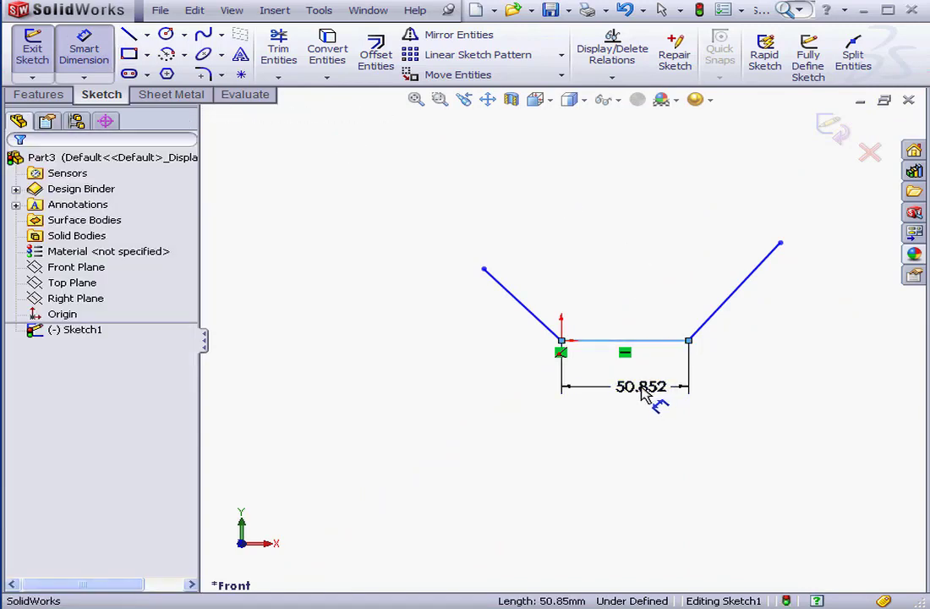
type("5")
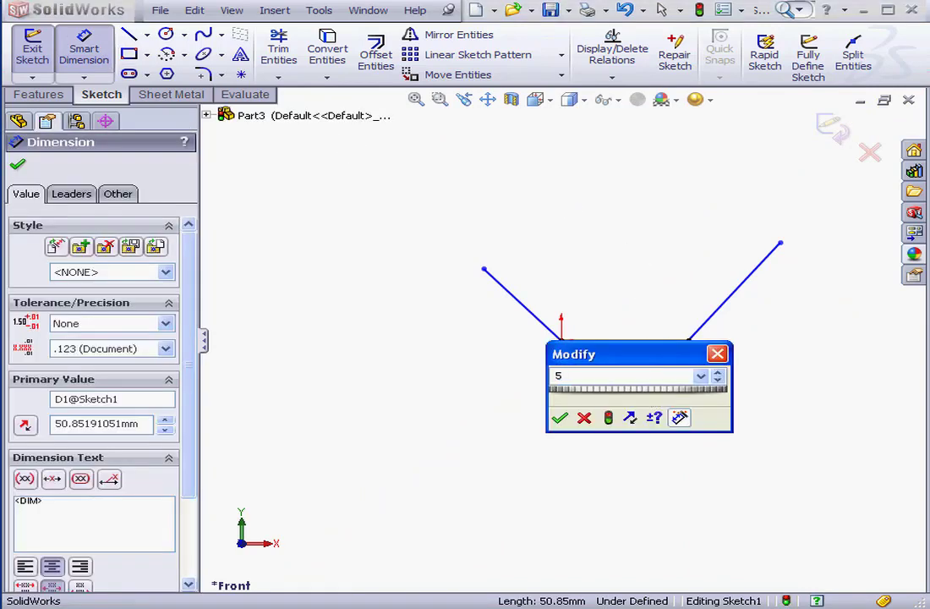
type("0")
key("Return")
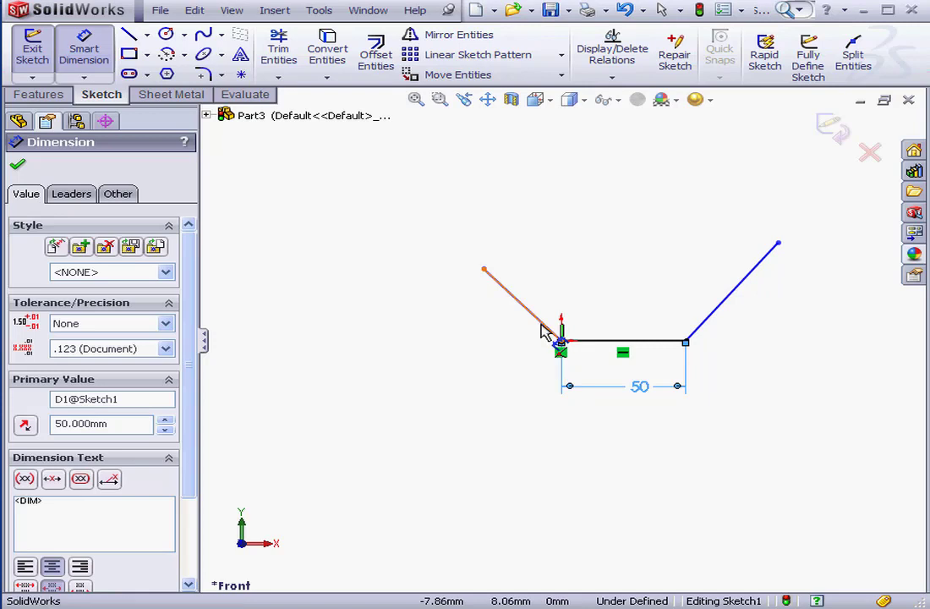
left_click(542, 329)
type("45")
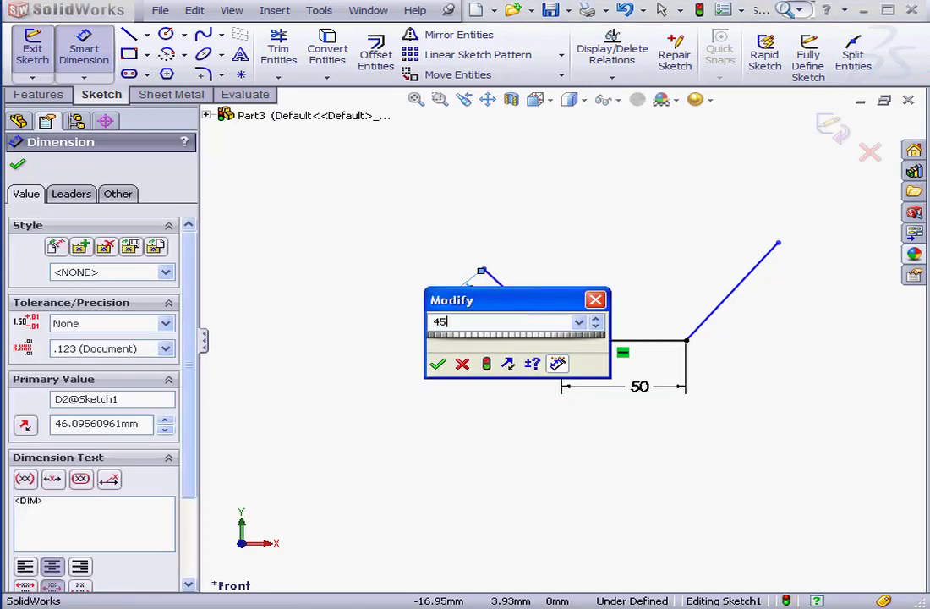
left_click(437, 364)
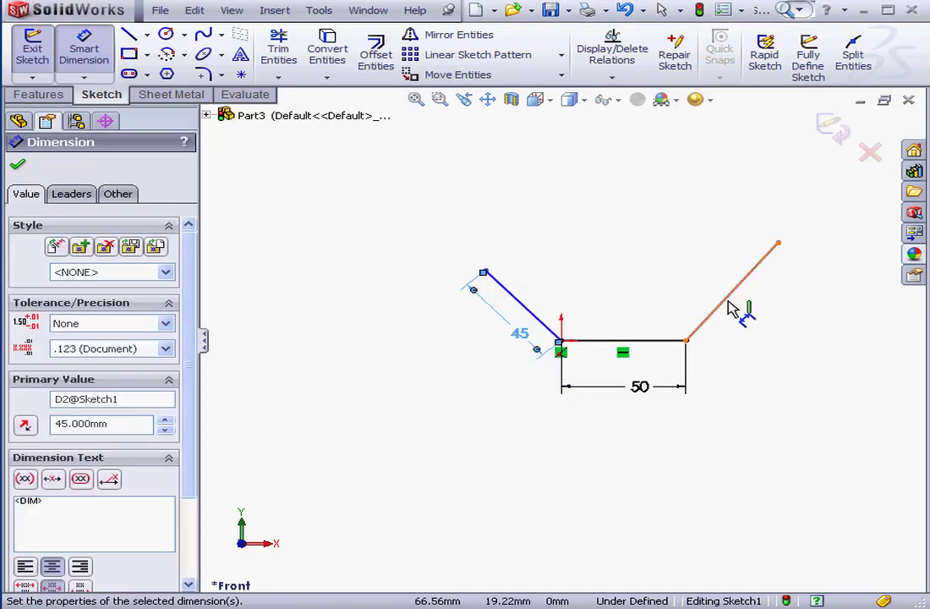
left_click(729, 308)
left_click(748, 314)
type("6")
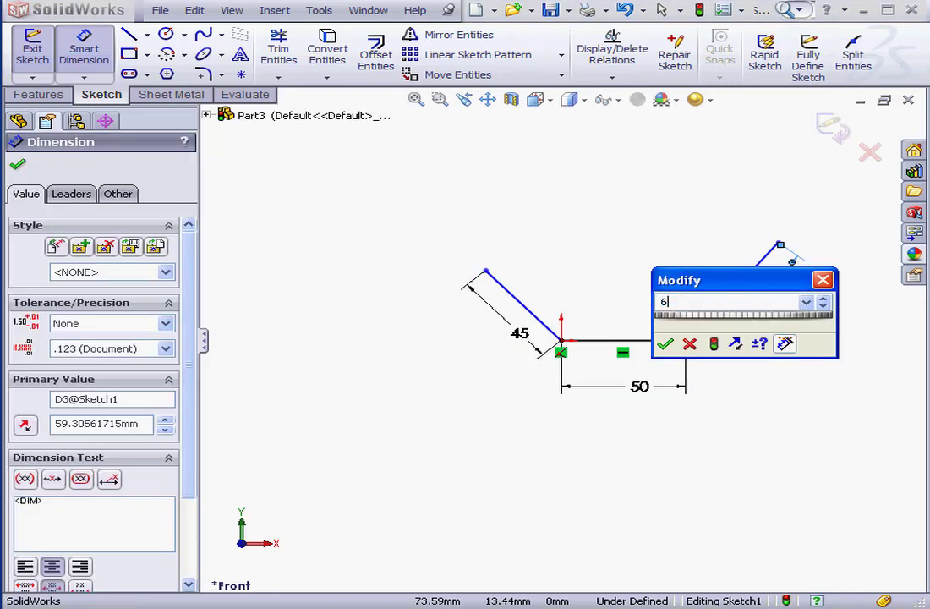
type("0")
key("Return")
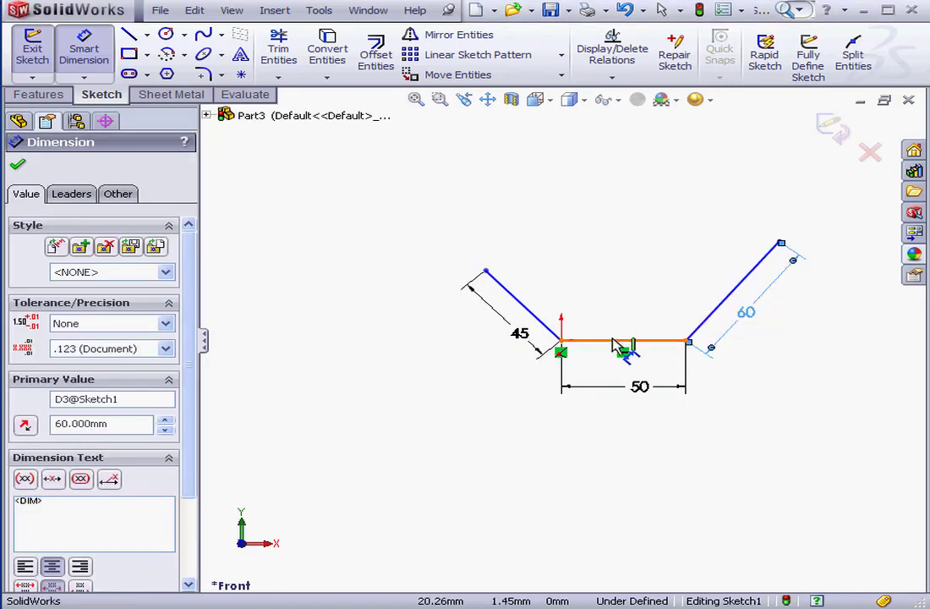
Add the 135° left and 120° right corner angles, then exit the sketch.
left_click(614, 345)
left_click(540, 323)
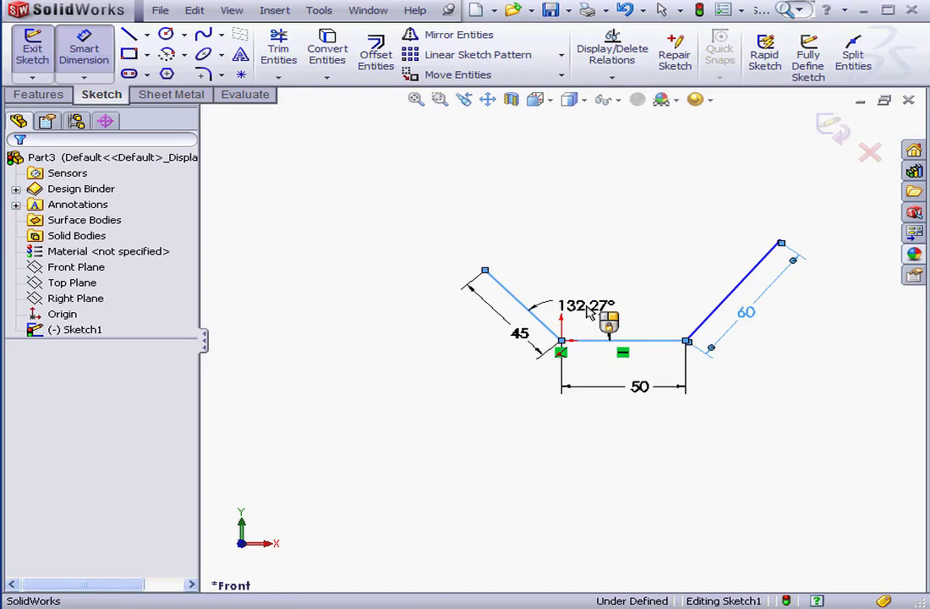
left_click(596, 305)
type("135")
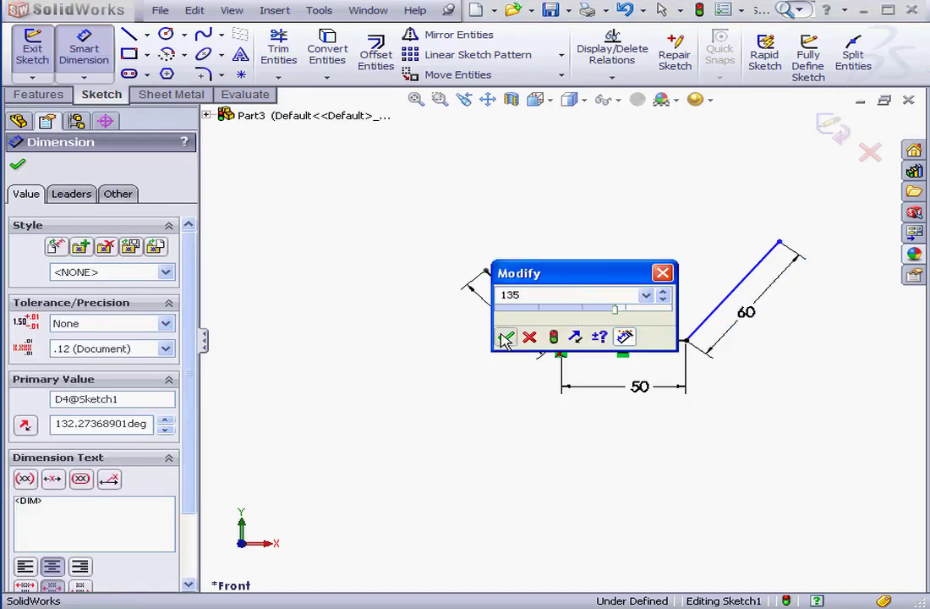
key("Return")
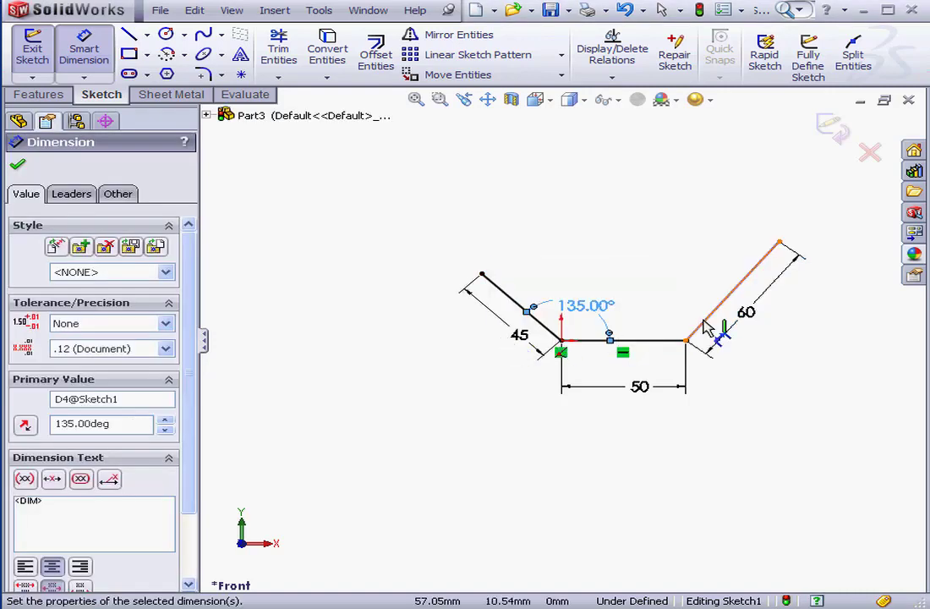
left_click(712, 320)
left_click(672, 338)
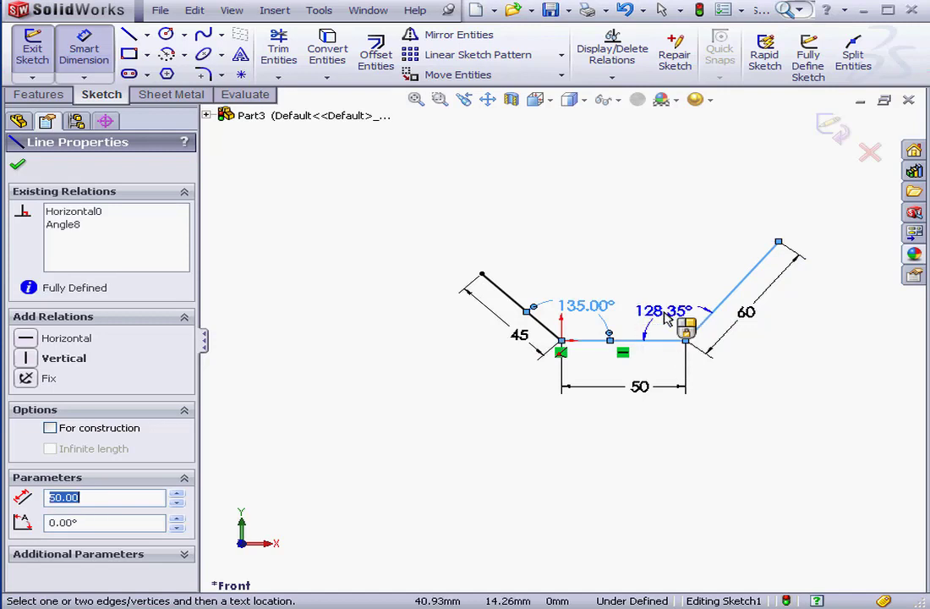
left_click(674, 309)
type("12")
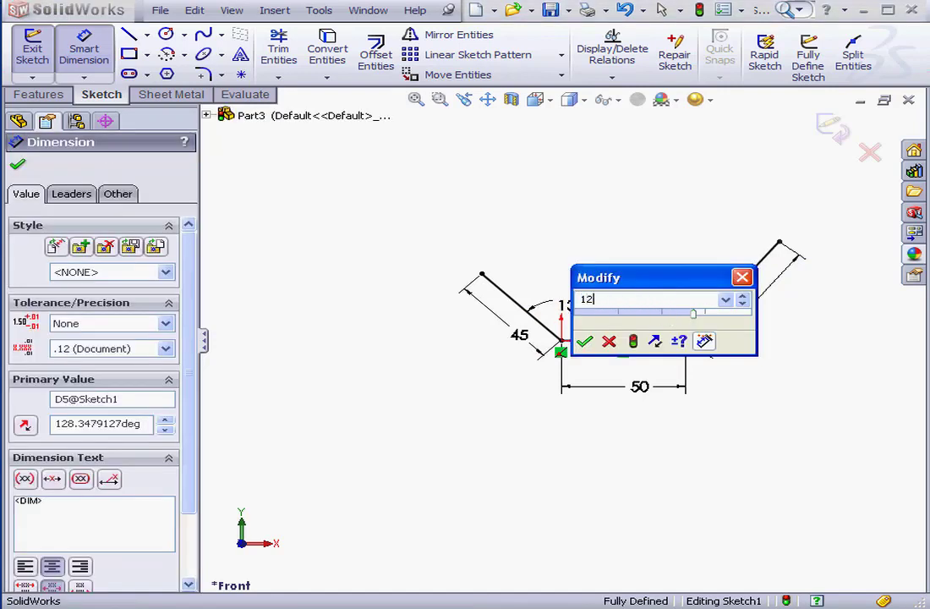
type("0")
left_click(586, 342)
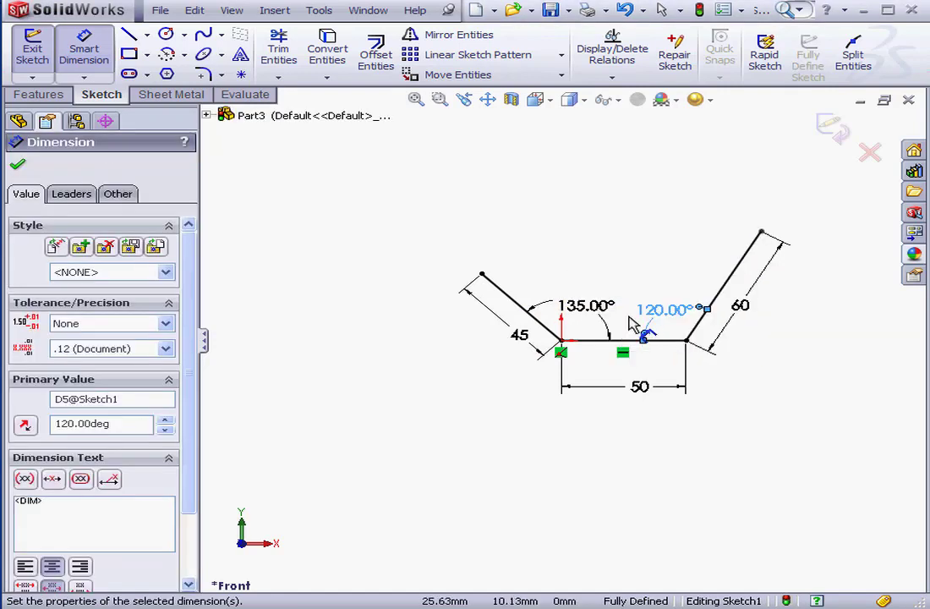
left_click(828, 128)
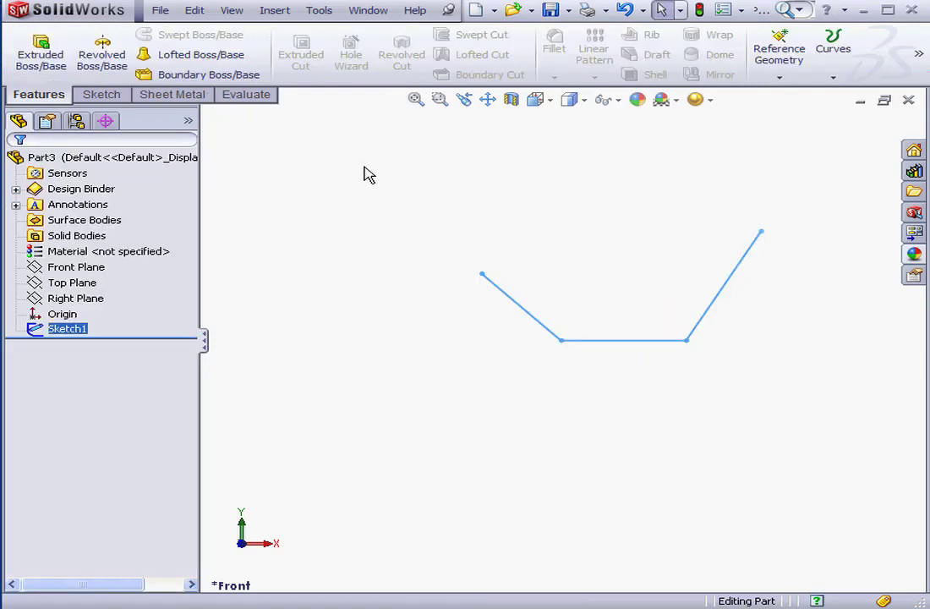
Start a Base Flange/Tab from Sketch1 and expand its Direction 1 depth settings.
left_click(194, 97)
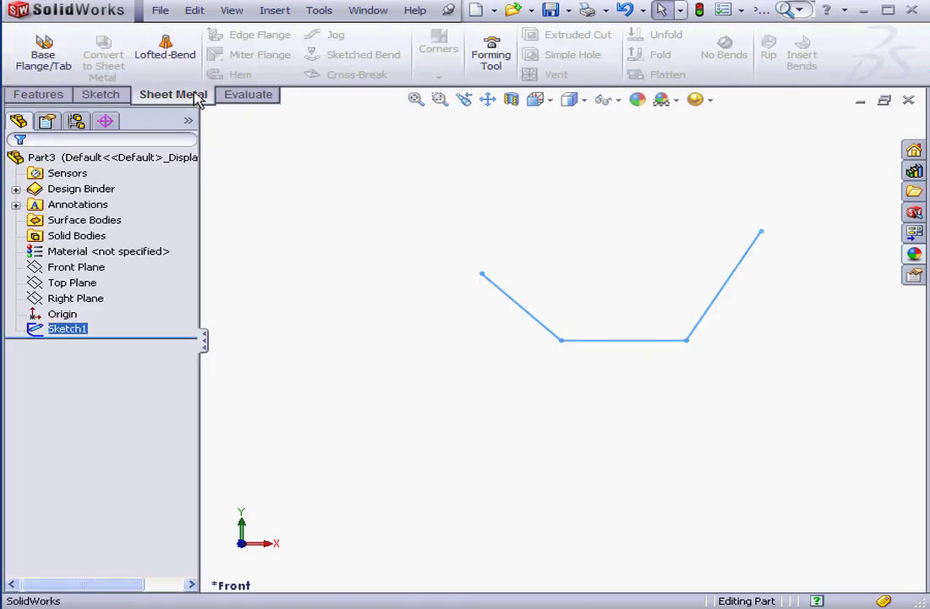
left_click(42, 52)
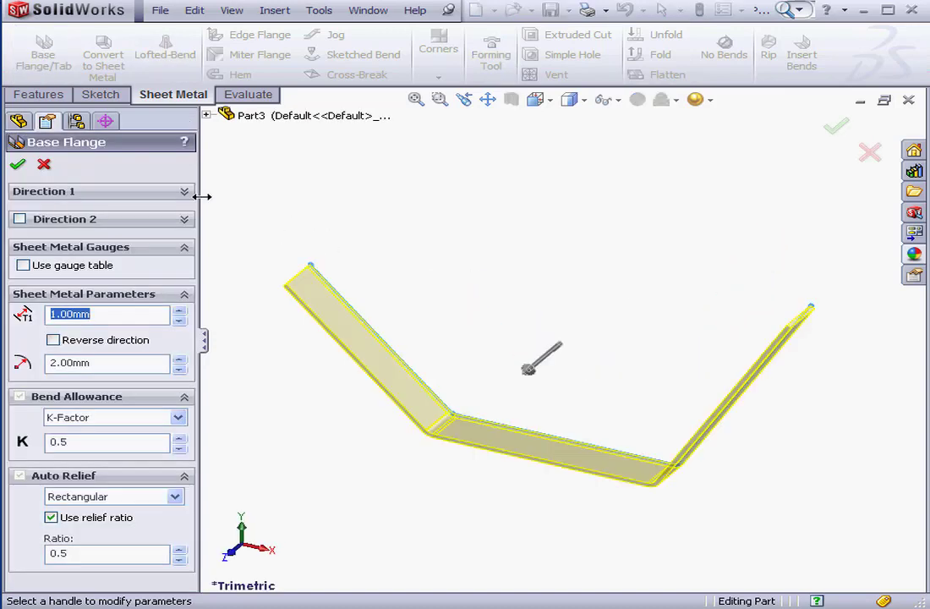
left_click(184, 191)
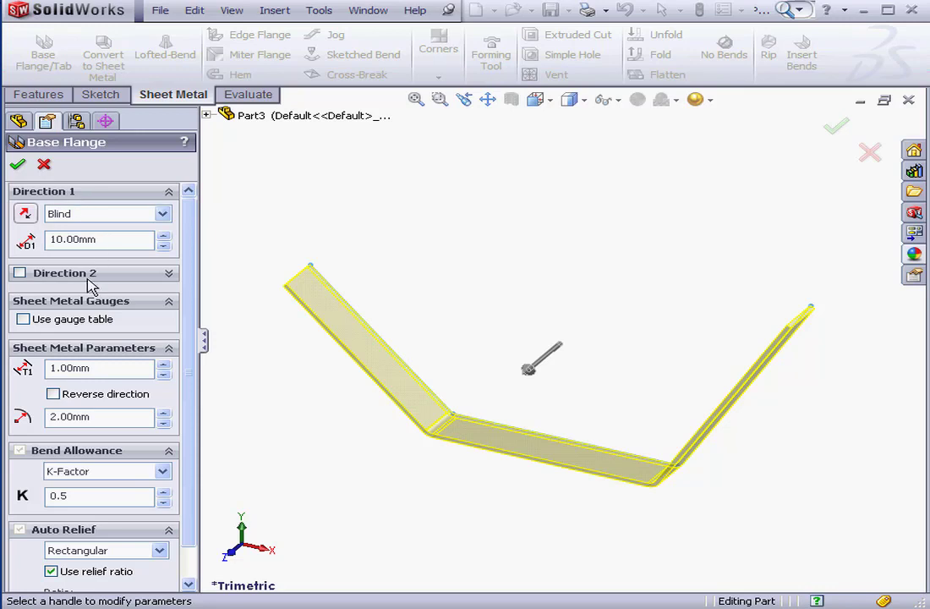
left_click(163, 236)
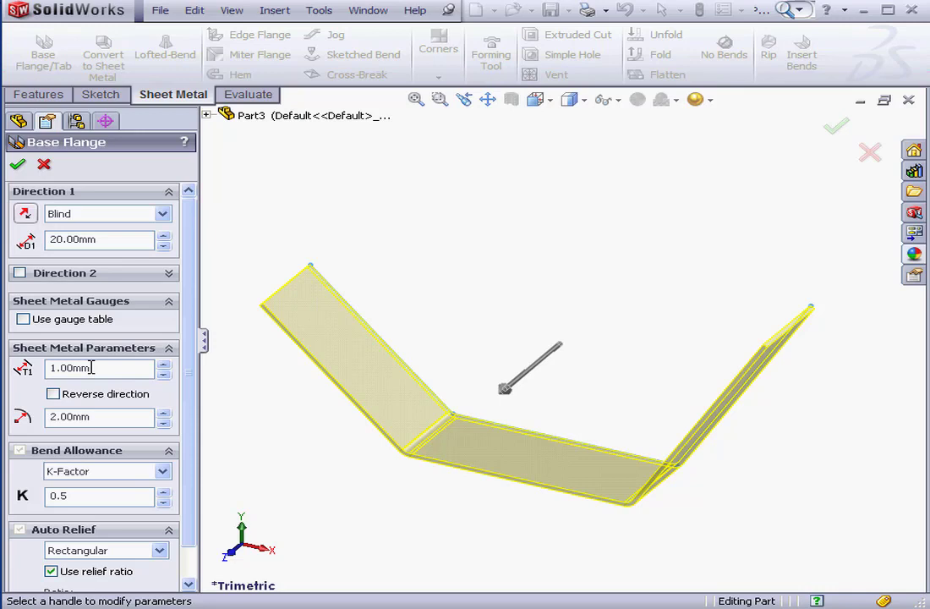
left_click_drag(107, 368, 51, 369)
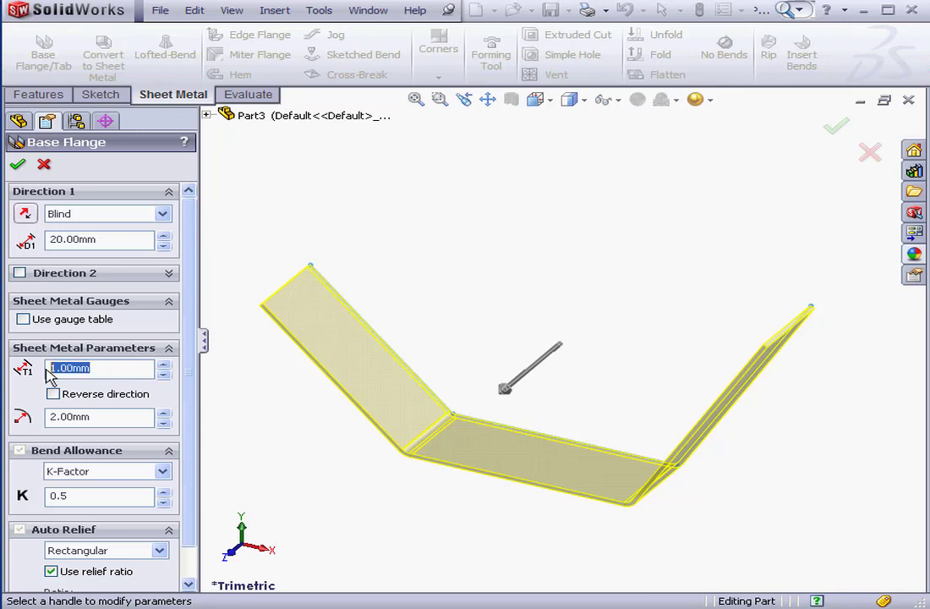
left_click_drag(93, 415, 44, 416)
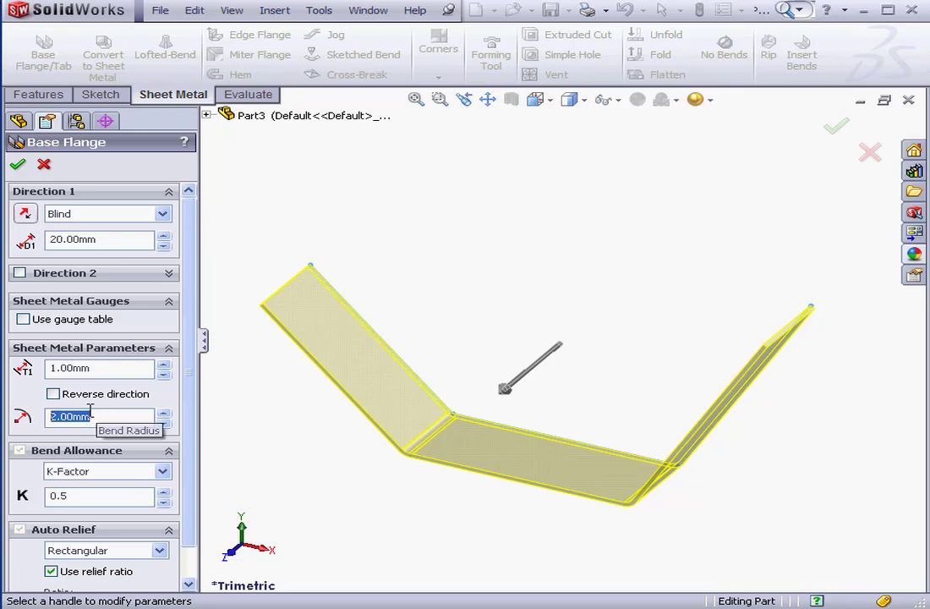
left_click(53, 394)
left_click(53, 394)
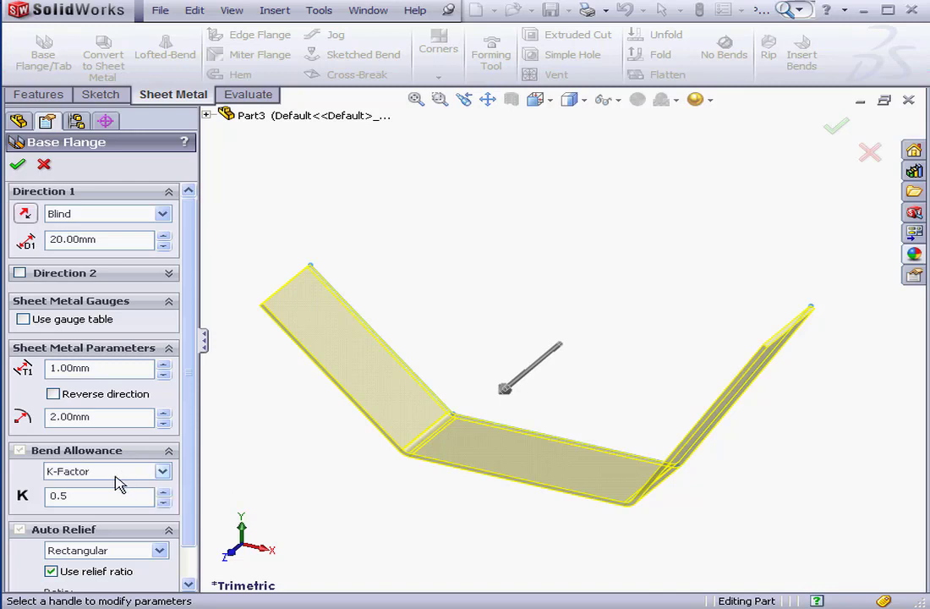
left_click(164, 473)
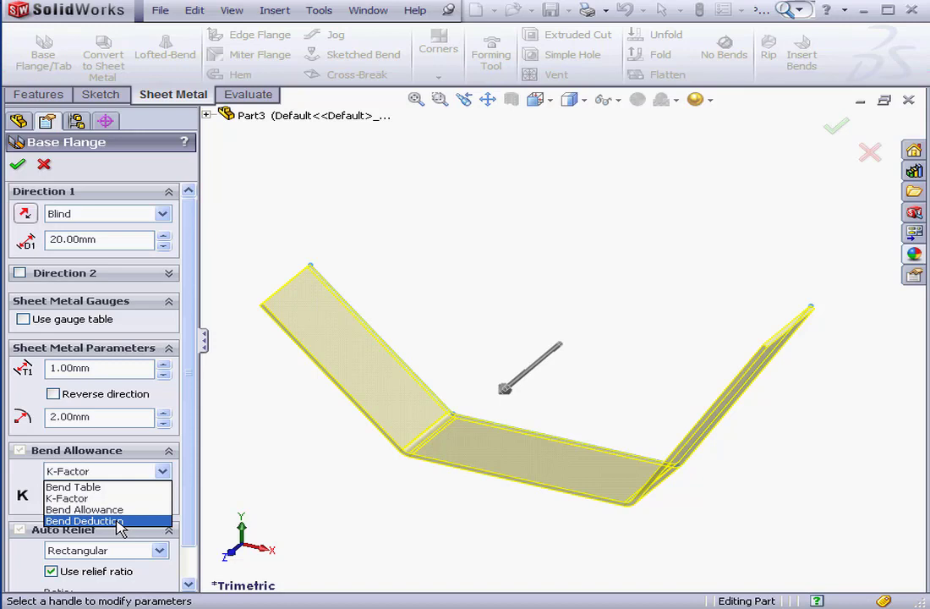
left_click(77, 499)
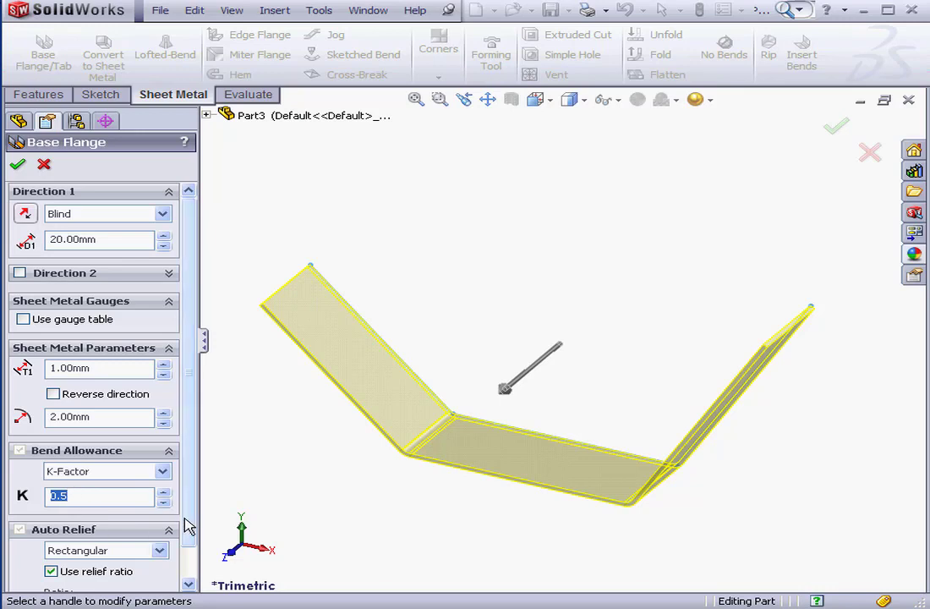
scroll(188, 541, "down", 2)
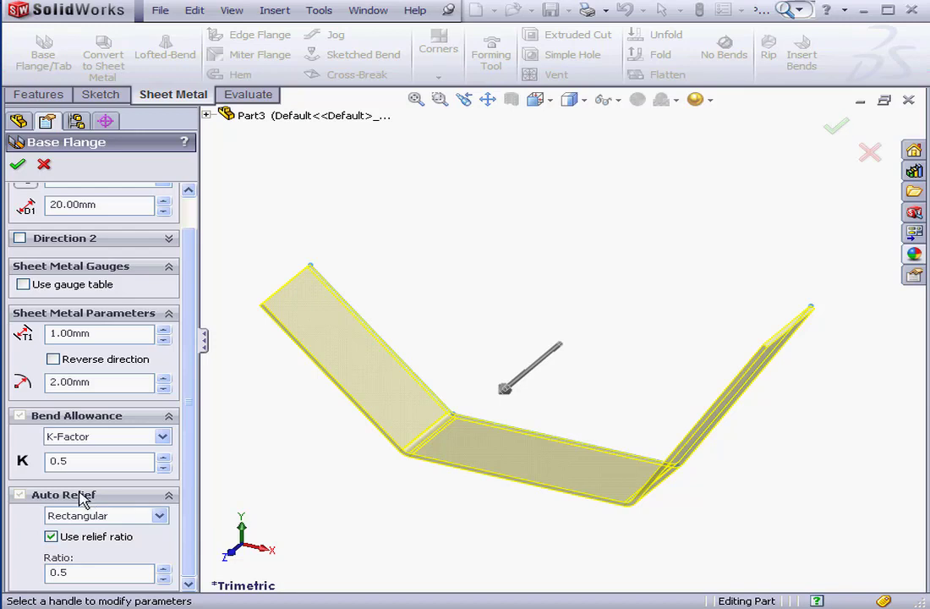
left_click(159, 516)
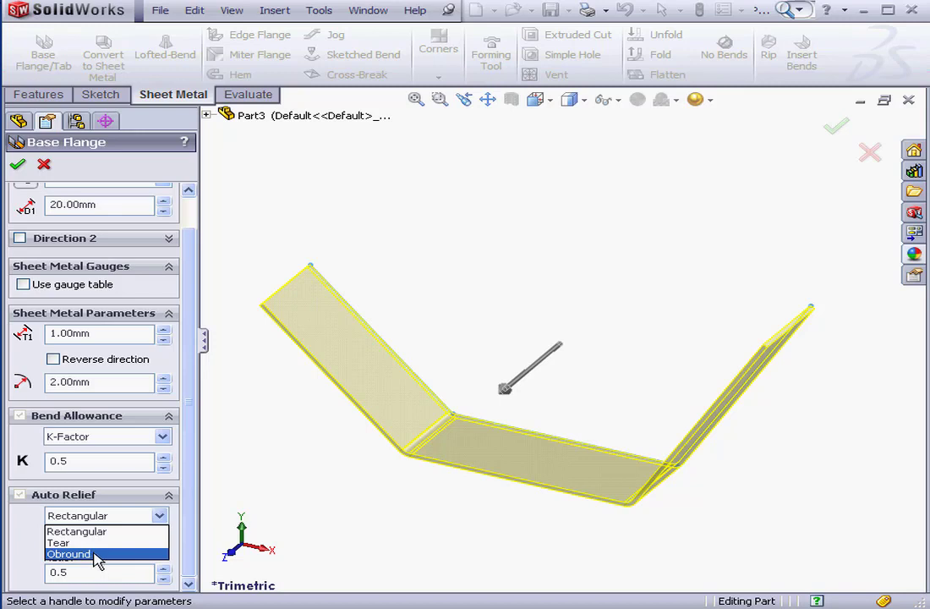
left_click(95, 531)
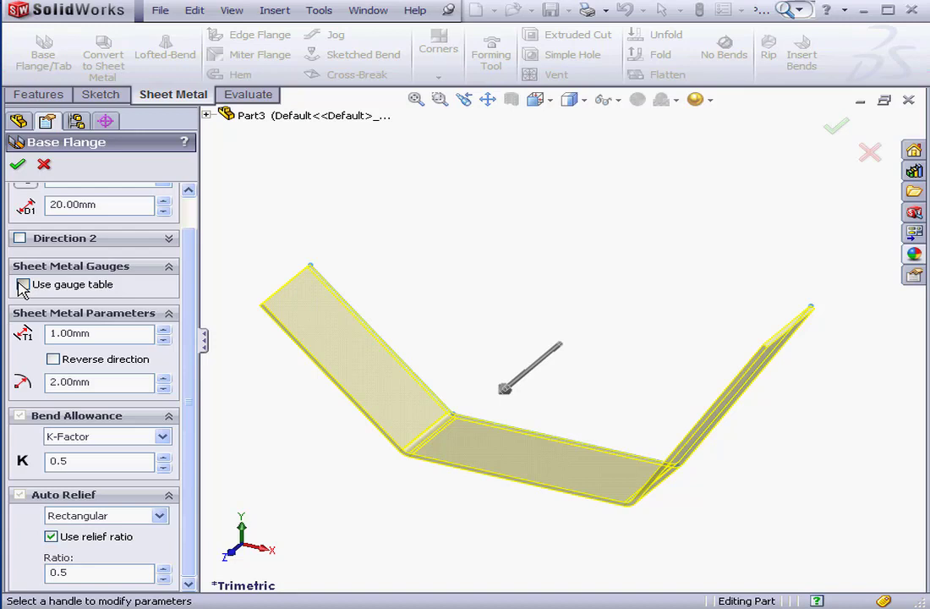
Switch the flange to the BEND ALLOWANCE INCHES sample gauge table.
left_click(23, 284)
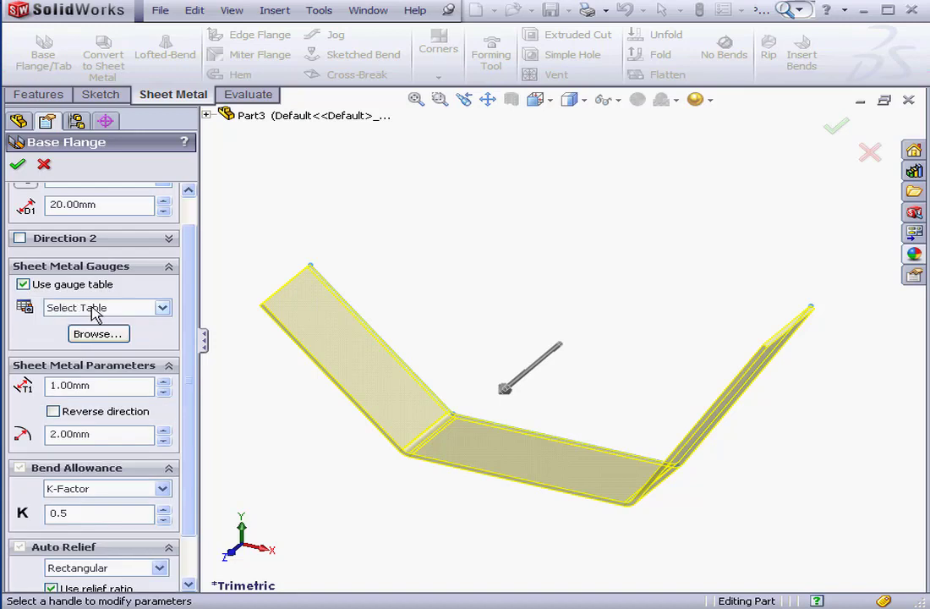
left_click(160, 313)
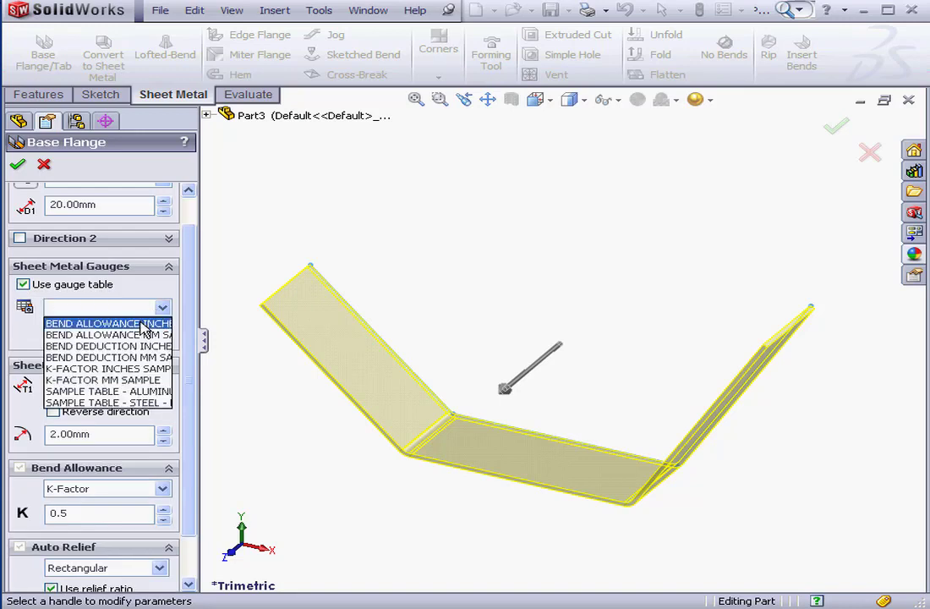
left_click(146, 326)
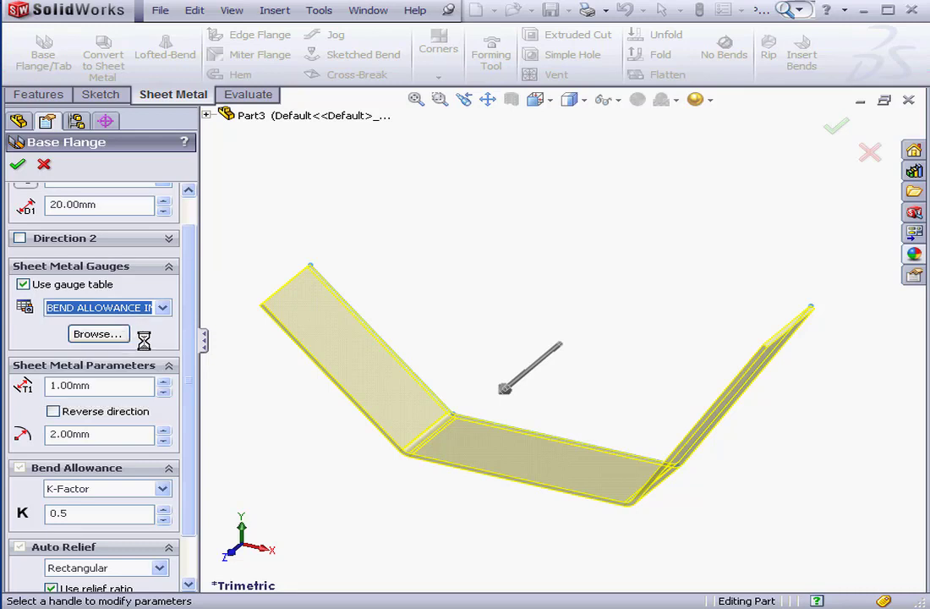
left_click_drag(187, 400, 187, 465)
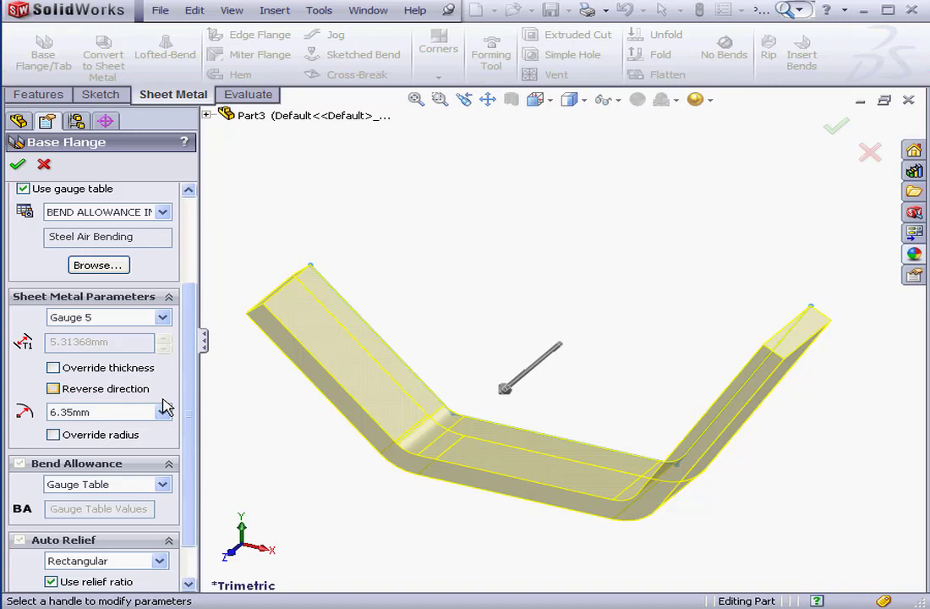
Settle on Gauge 5 (5.31368 mm, 6.35 mm radius), toggling Override thickness on and off.
left_click(162, 319)
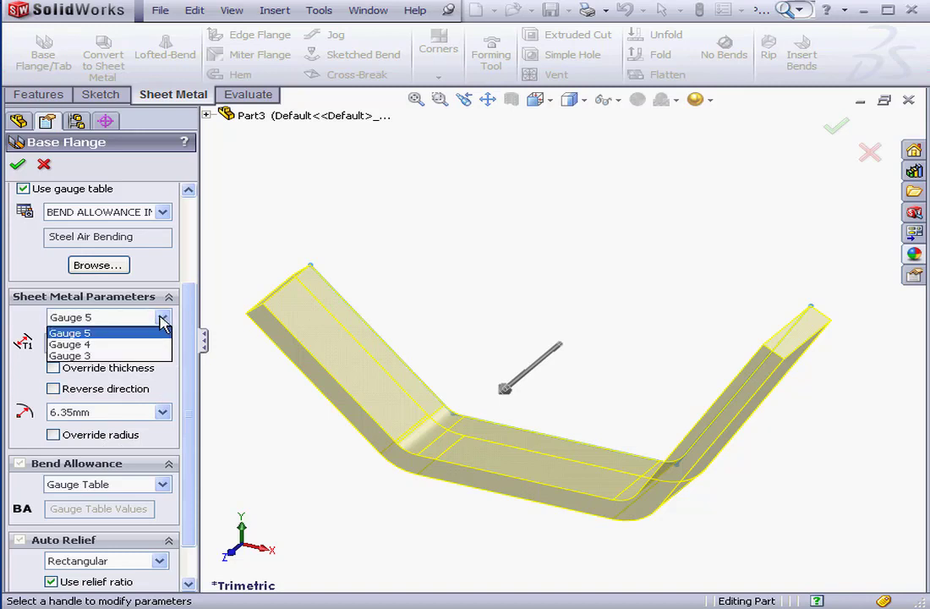
left_click(110, 345)
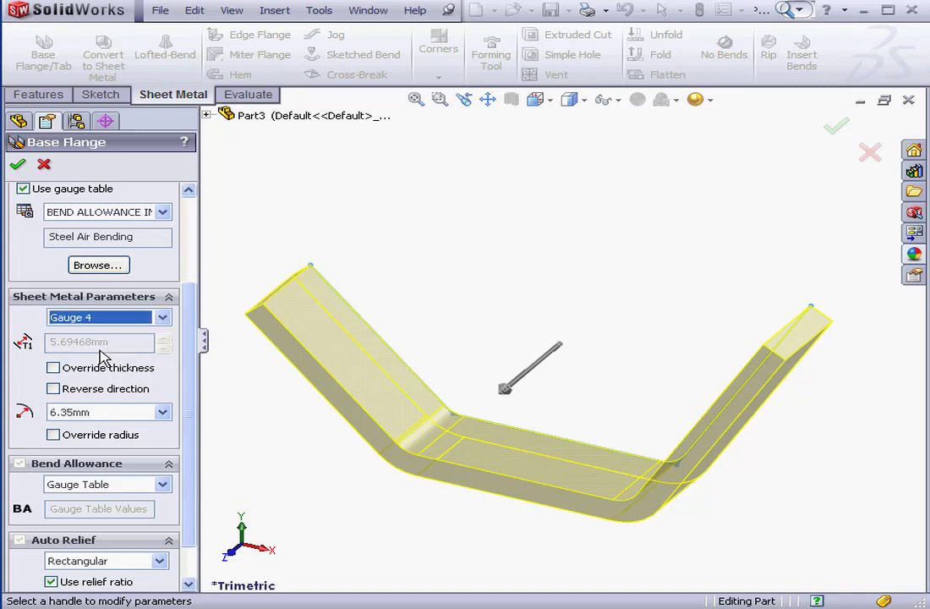
left_click(161, 319)
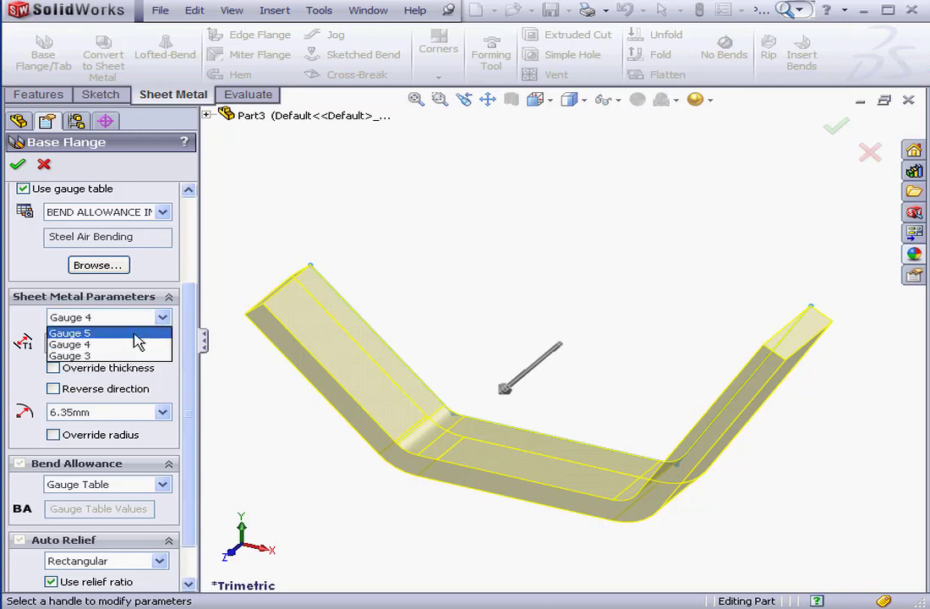
left_click(137, 332)
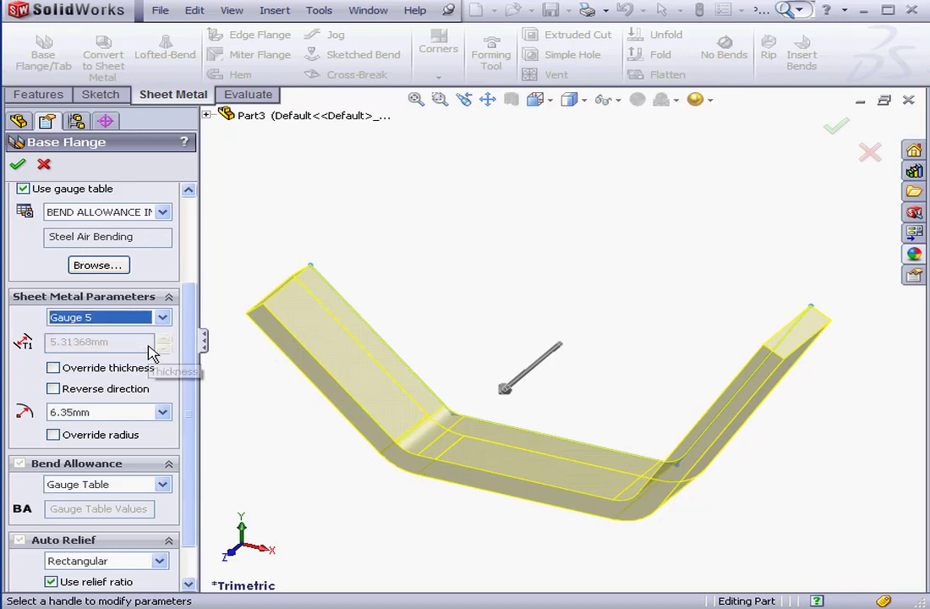
left_click(54, 367)
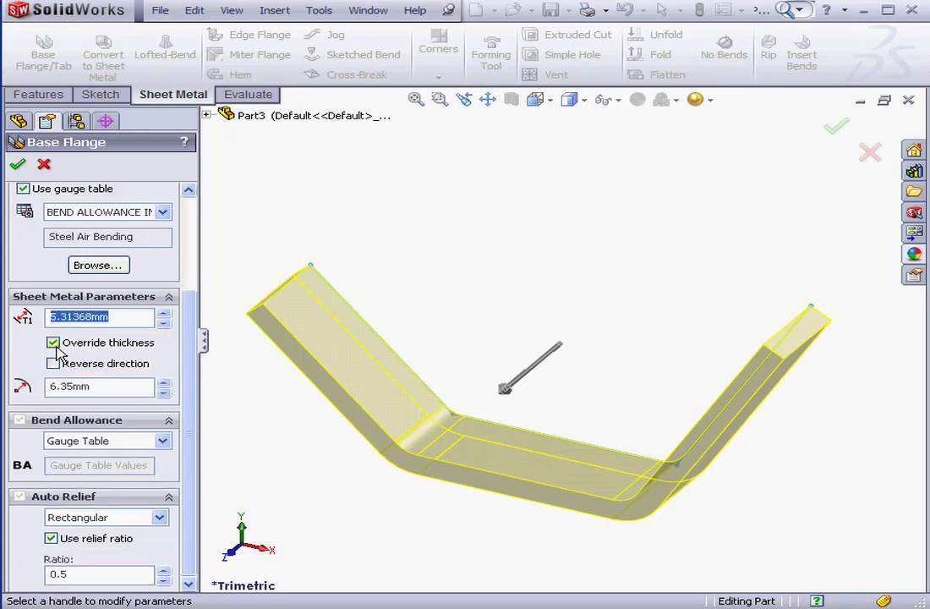
left_click(54, 342)
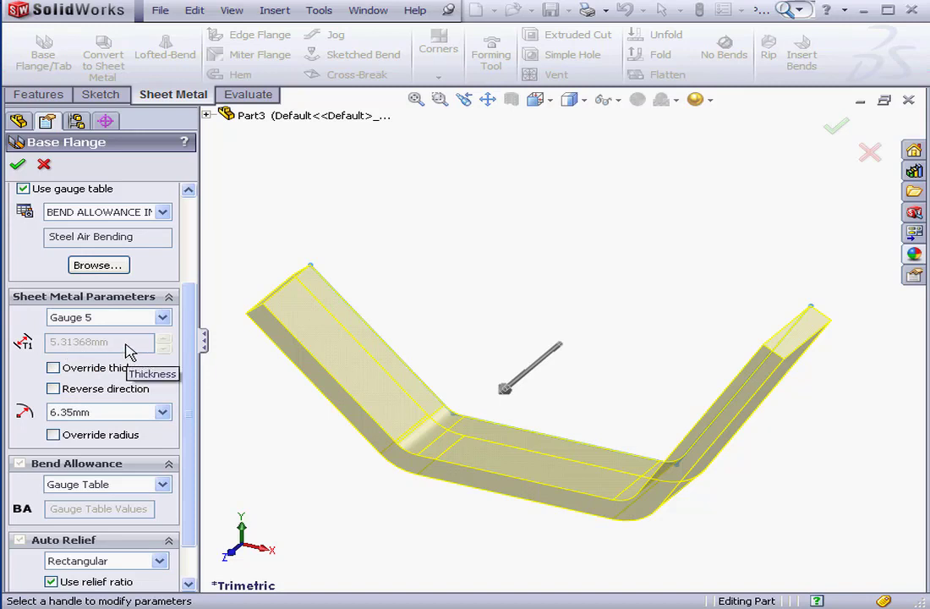
left_click_drag(187, 331, 203, 270)
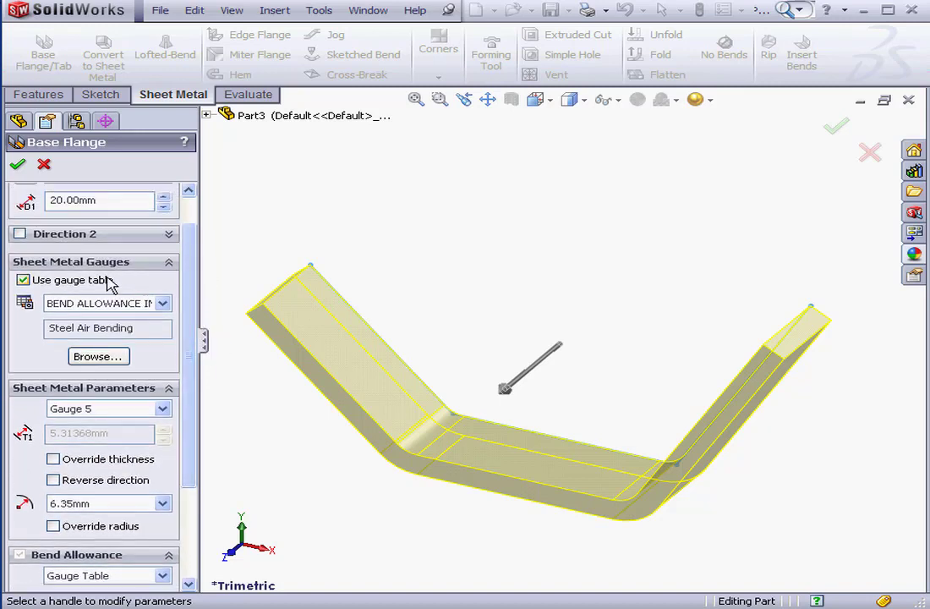
Drop the gauge table, use K-Factor bends with 1 mm thickness and 2 mm radius, and create the flange.
left_click(23, 281)
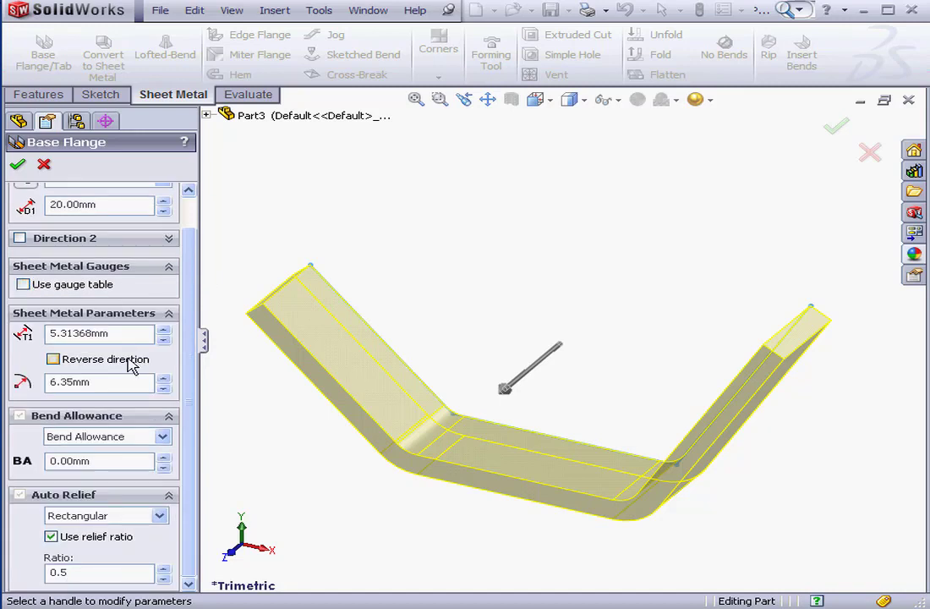
left_click(161, 437)
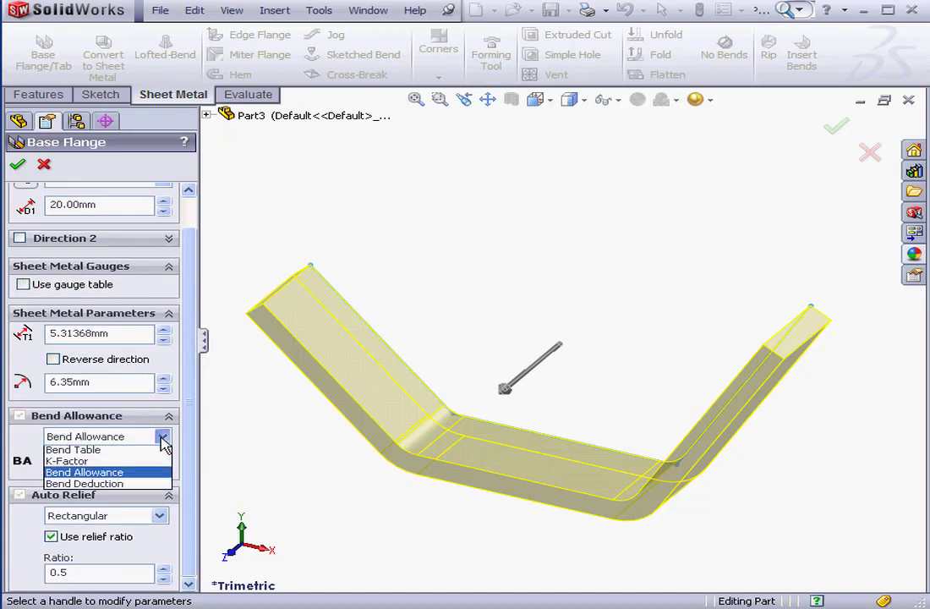
left_click(84, 463)
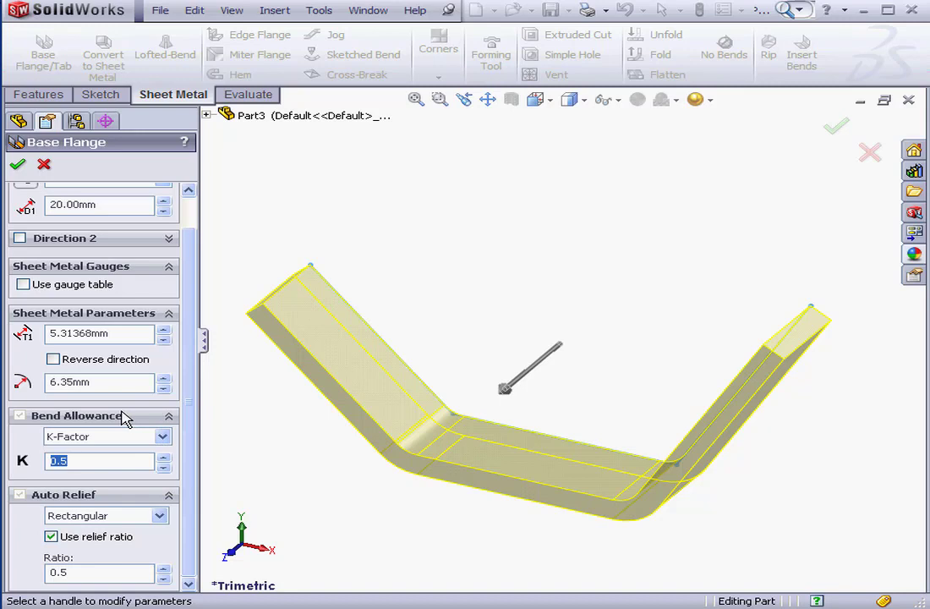
left_click_drag(134, 333, 60, 334)
type("1")
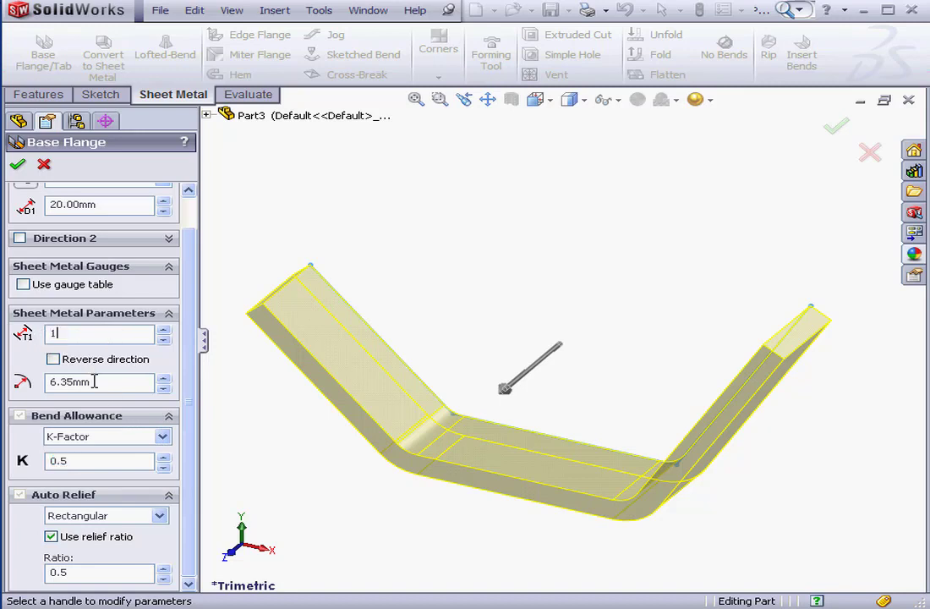
double_click(93, 381)
type("2")
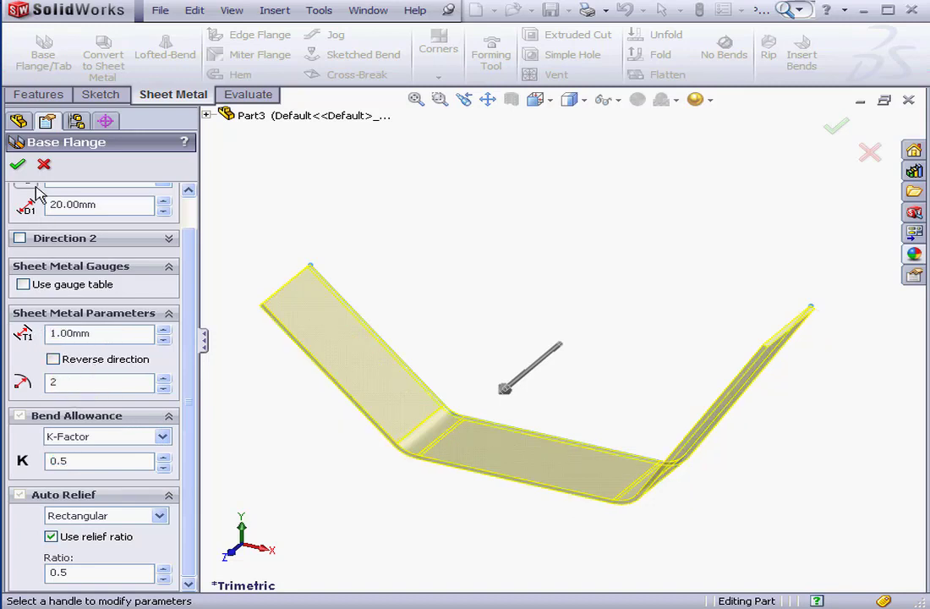
left_click(17, 164)
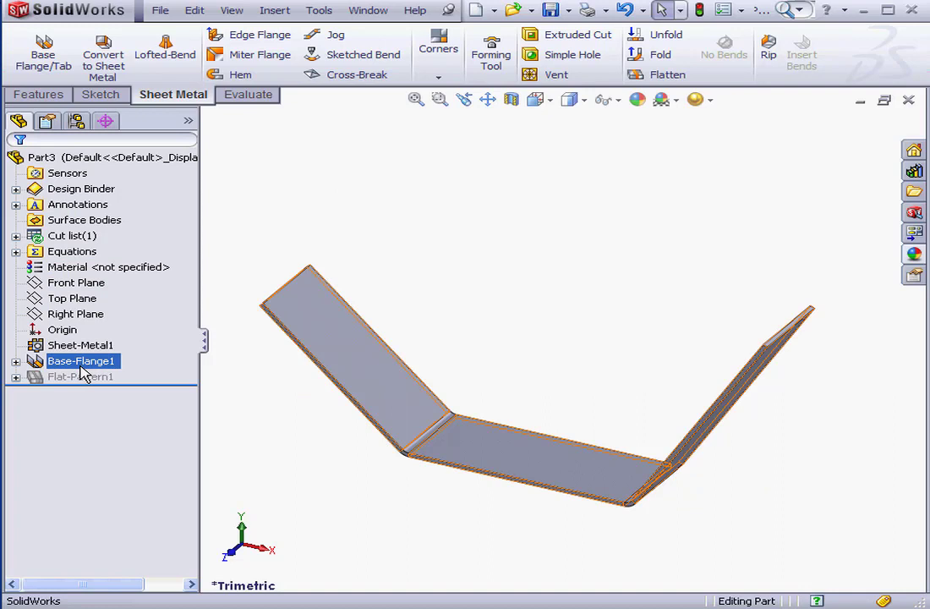
Reopen Base-Flange1 for editing and reconfirm it at 20 mm depth and 1 mm thickness.
left_click(15, 361)
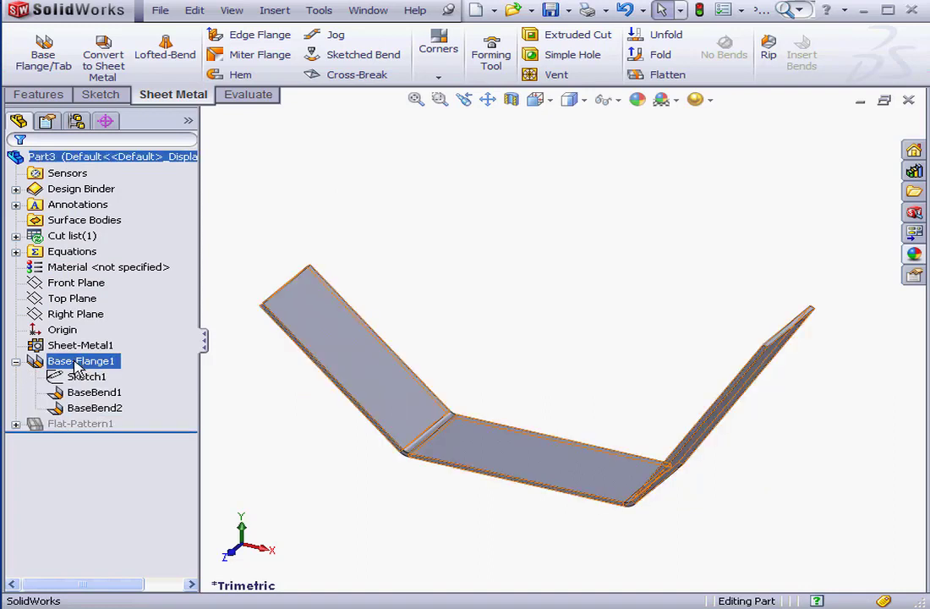
right_click(78, 363)
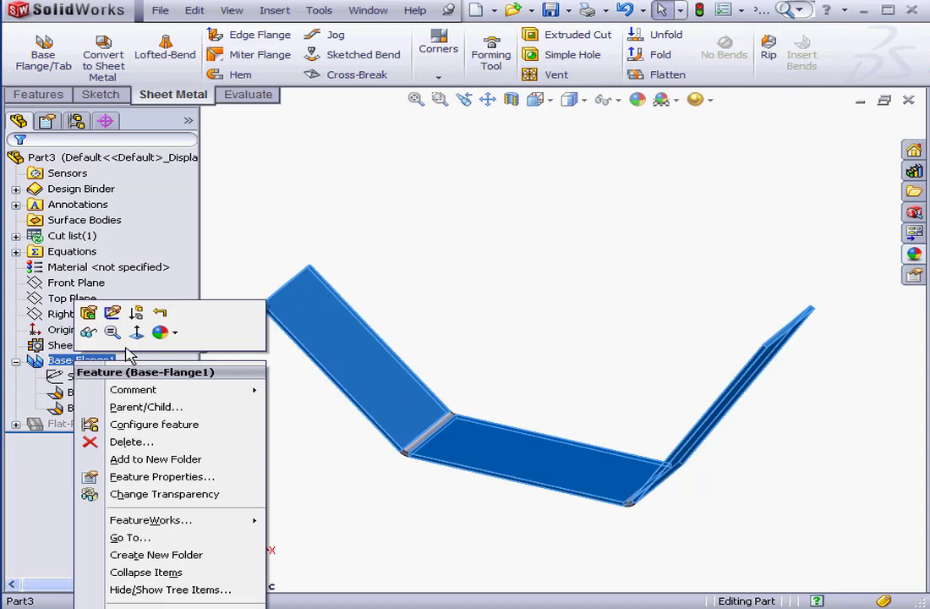
left_click(89, 314)
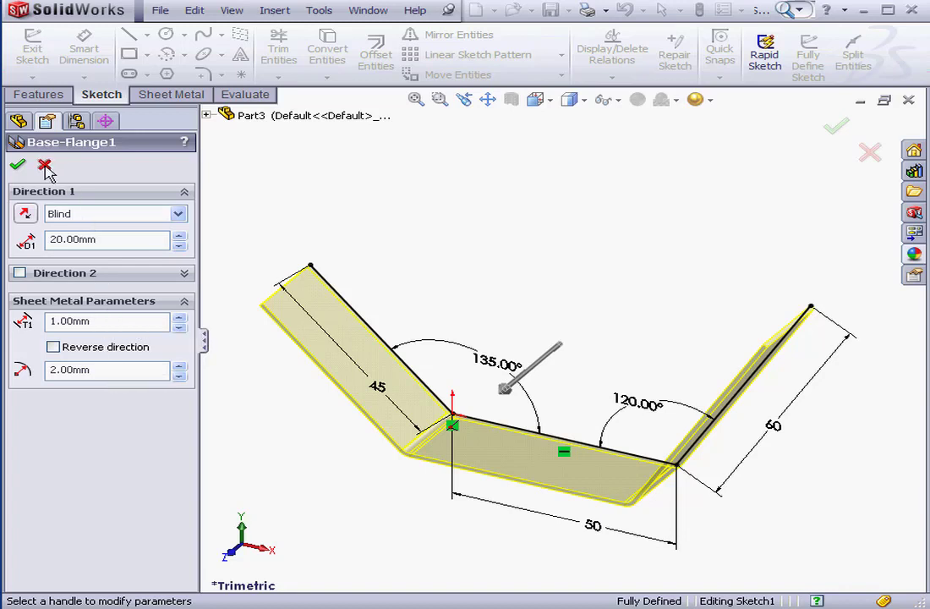
left_click(18, 164)
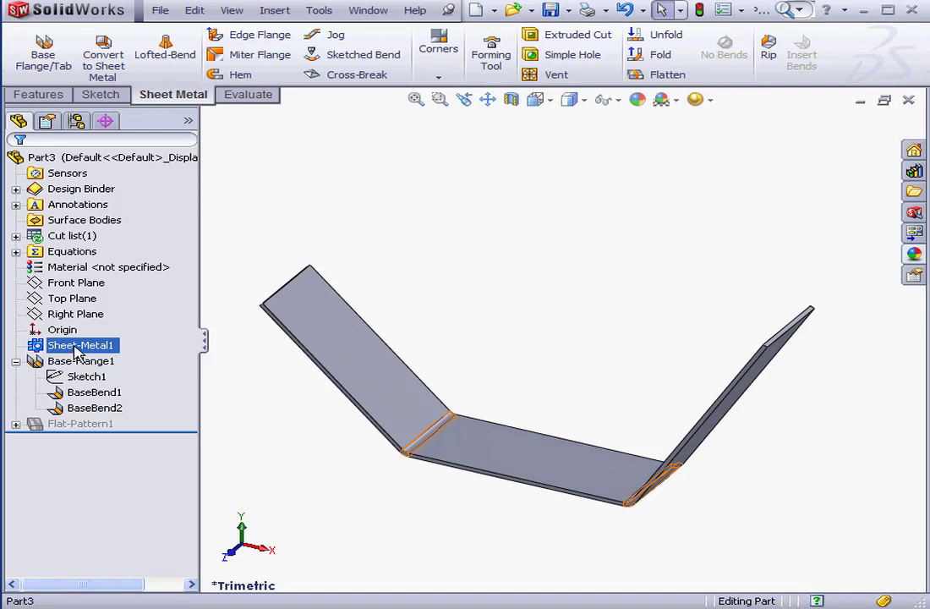
Review Sheet-Metal1's bend radius without changes, then expand Flat-Pattern1 in the tree.
right_click(75, 348)
left_click(89, 299)
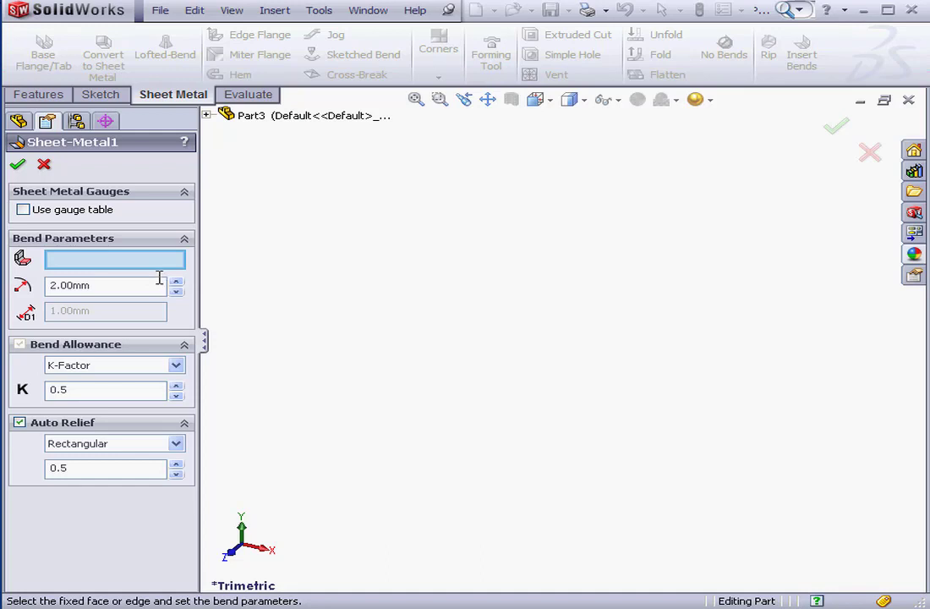
left_click_drag(134, 287, 37, 285)
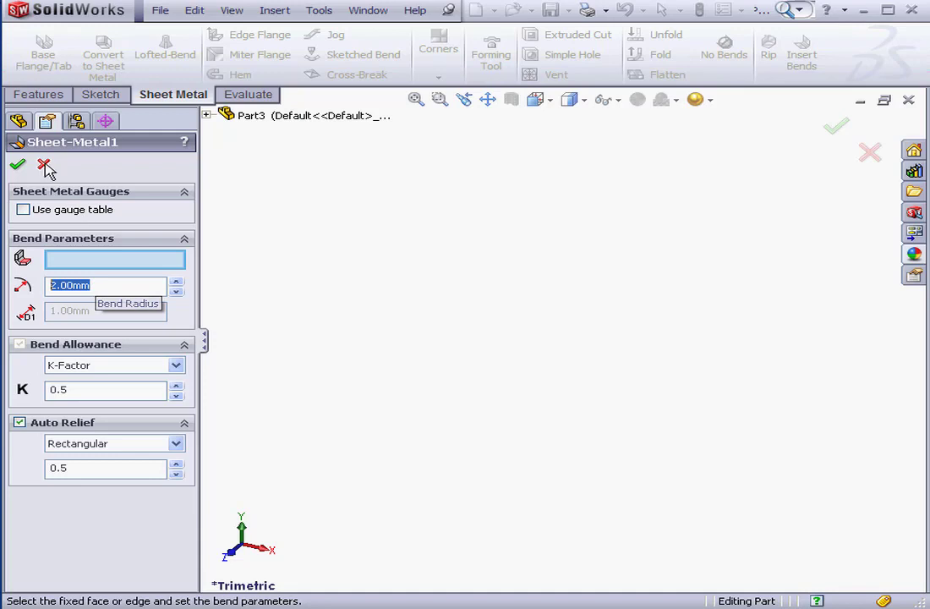
left_click(45, 166)
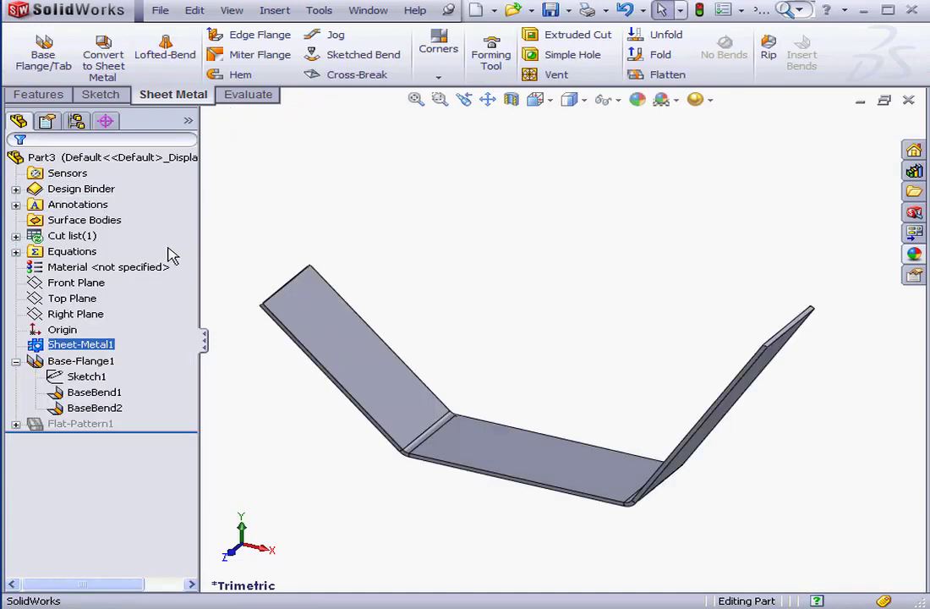
left_click(16, 423)
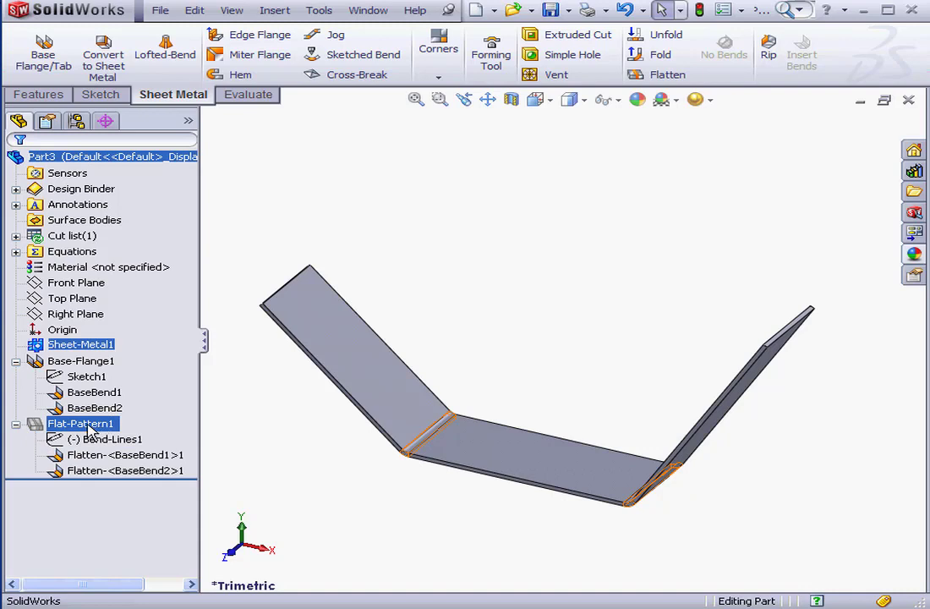
Unsuppress Flat-Pattern1 and view the flattened V-flange in isometric.
right_click(89, 431)
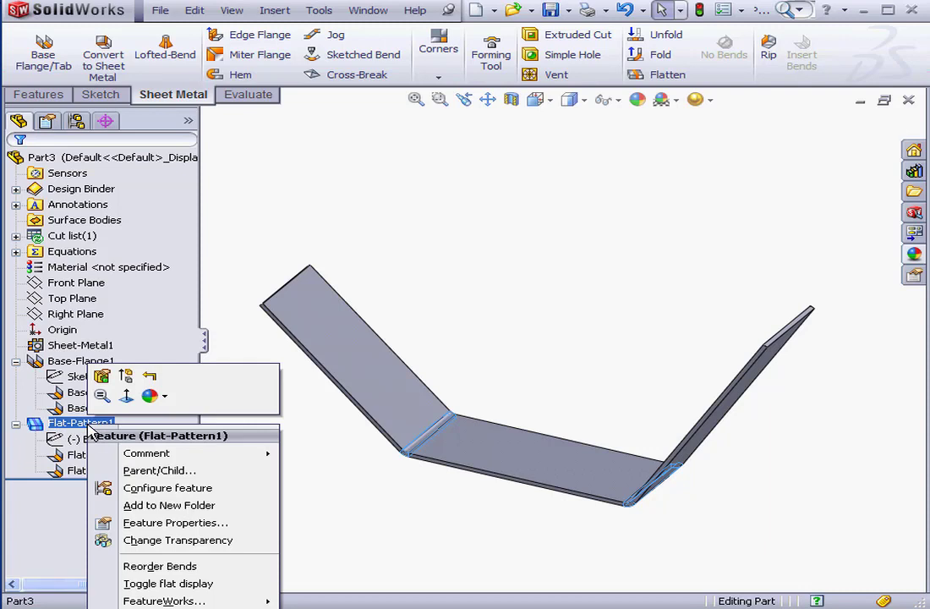
left_click(126, 379)
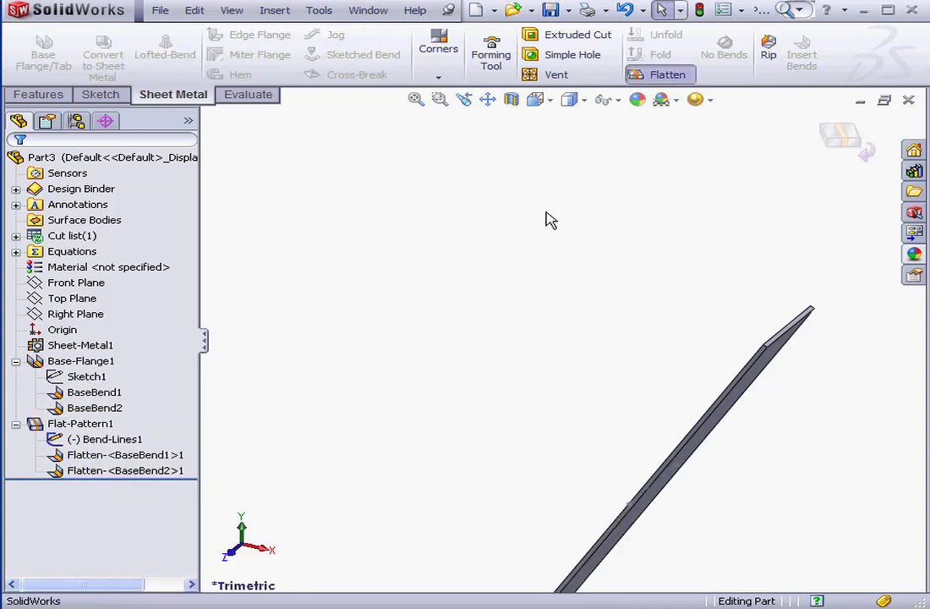
left_click(549, 102)
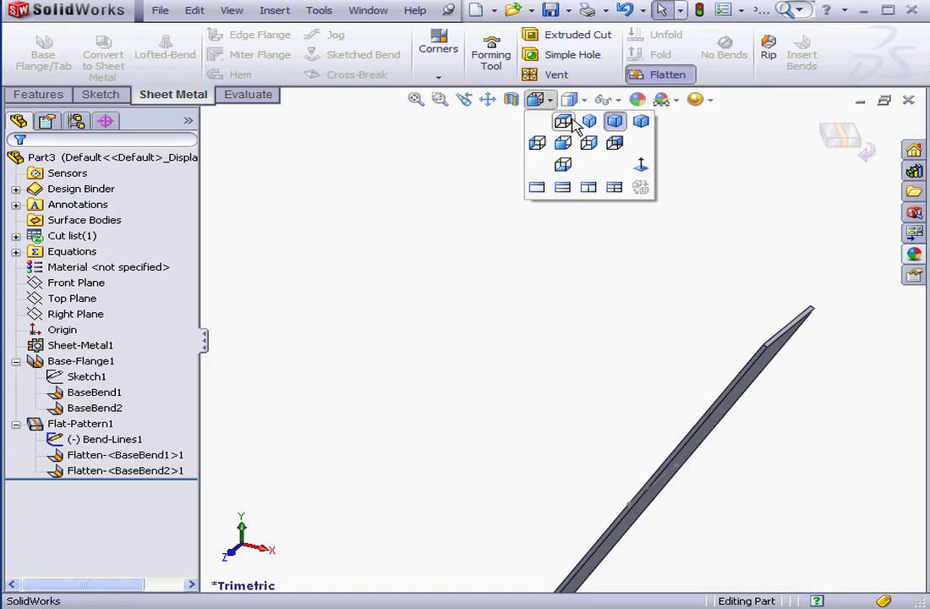
left_click(572, 119)
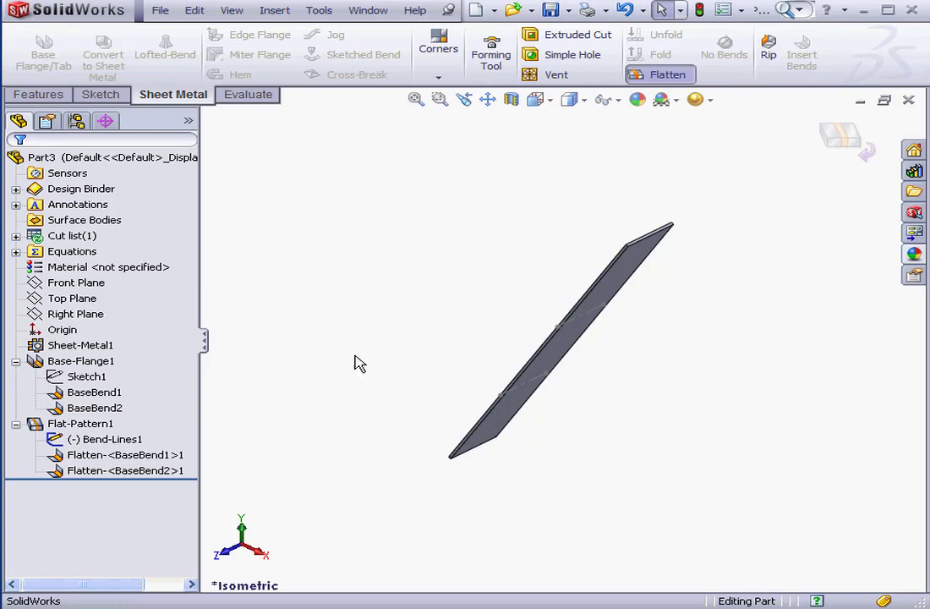
Suppress Flatten-<BaseBend1>1, then suppress Flat-Pattern1 to refold the part.
left_click(179, 456)
left_click(159, 472)
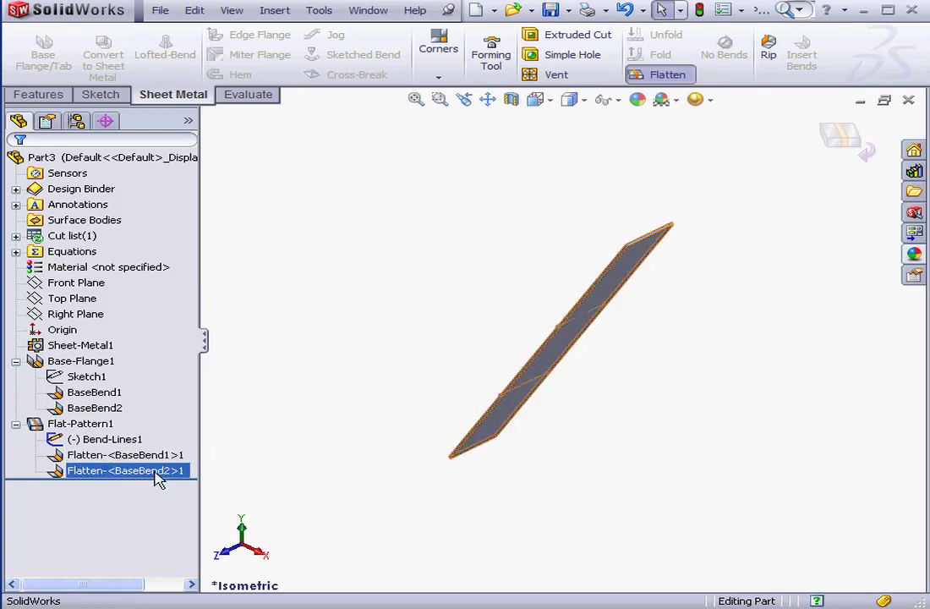
left_click(166, 458)
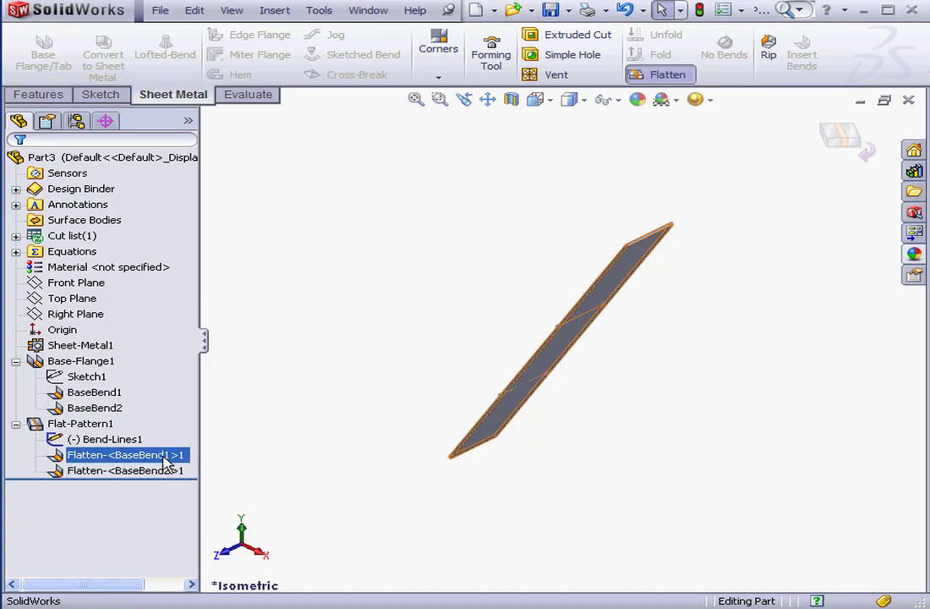
right_click(164, 458)
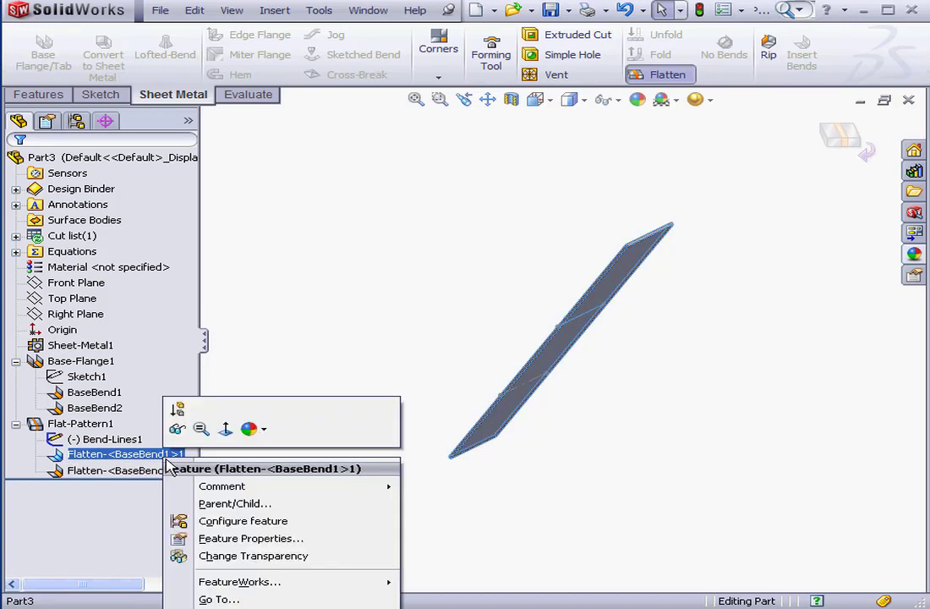
left_click(178, 407)
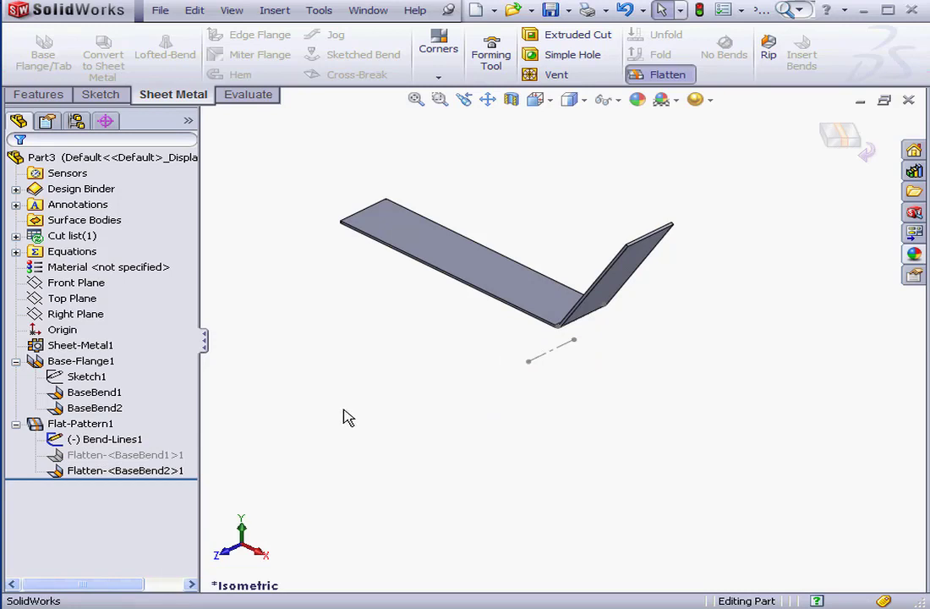
left_click(131, 437)
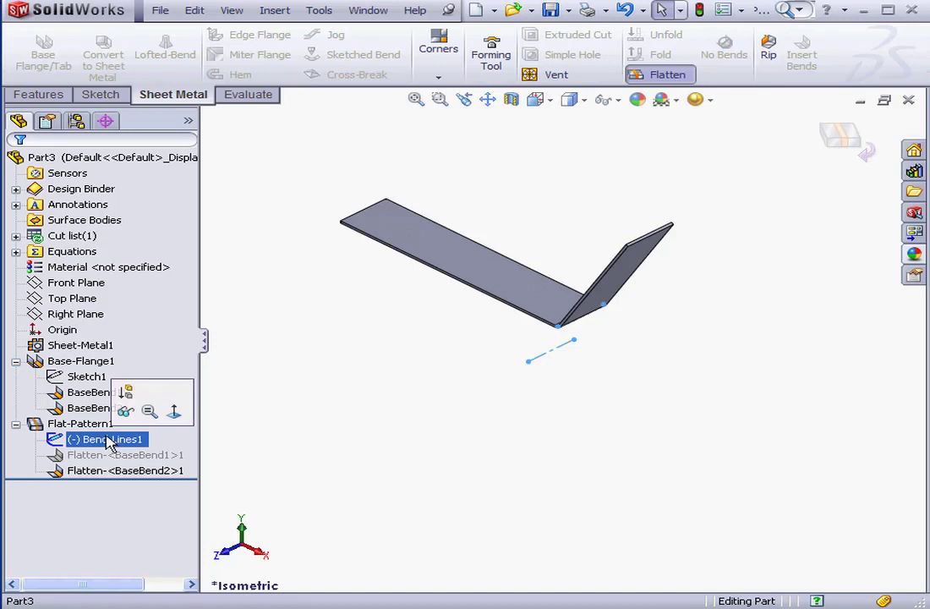
right_click(76, 425)
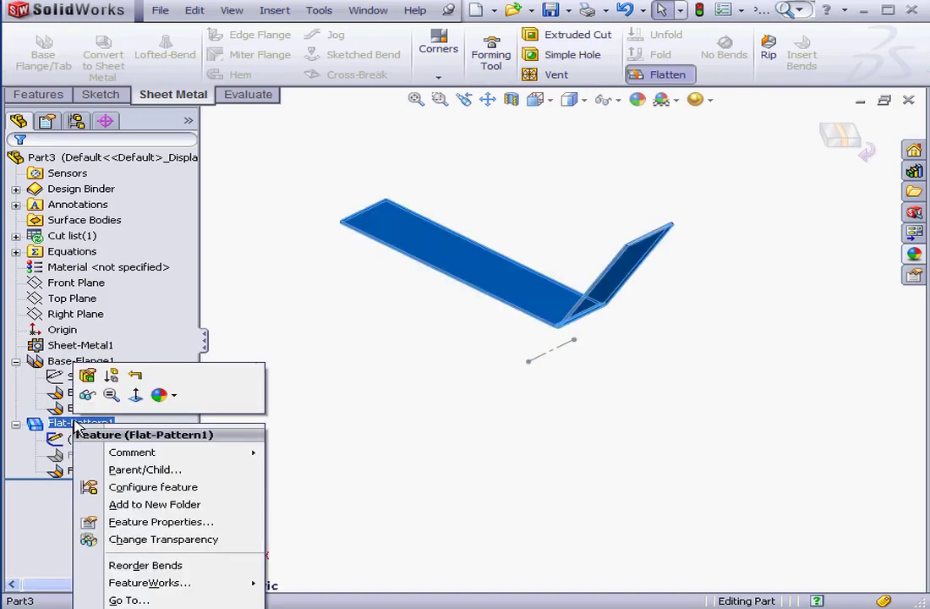
left_click(114, 378)
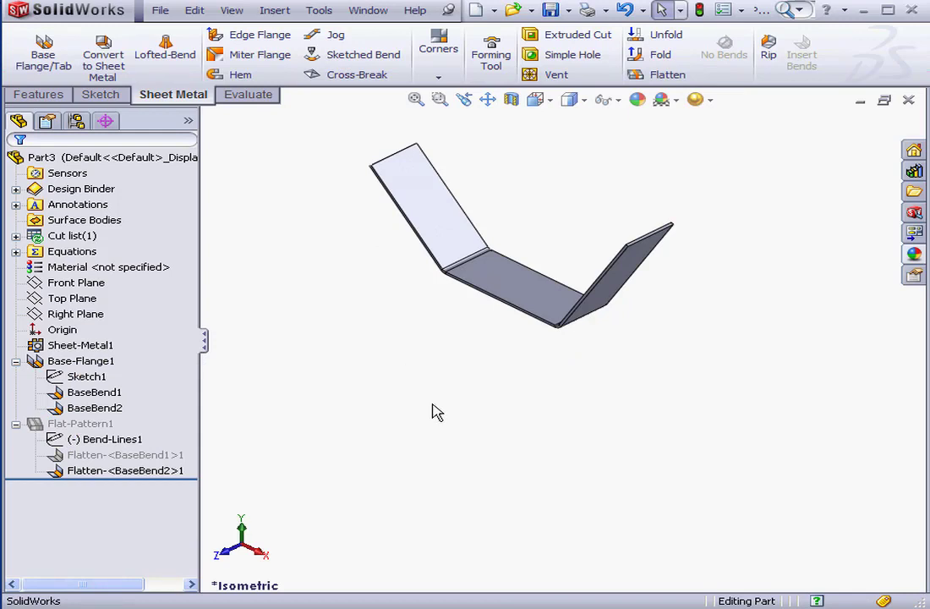
Draw a corner rectangle on the Top Plane below the V-flange, leaving it as Sketch3.
key("shift+c")
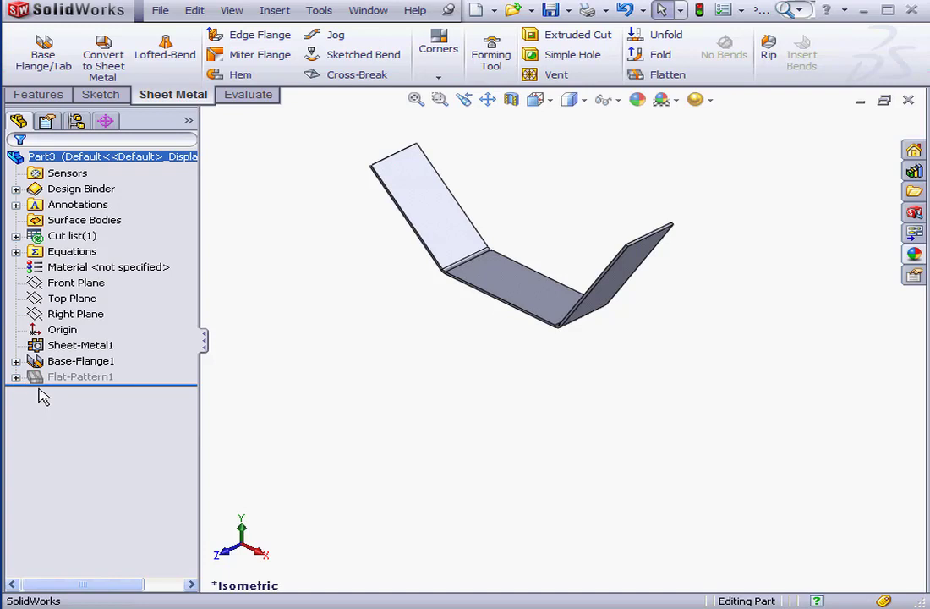
right_click(68, 298)
left_click(93, 279)
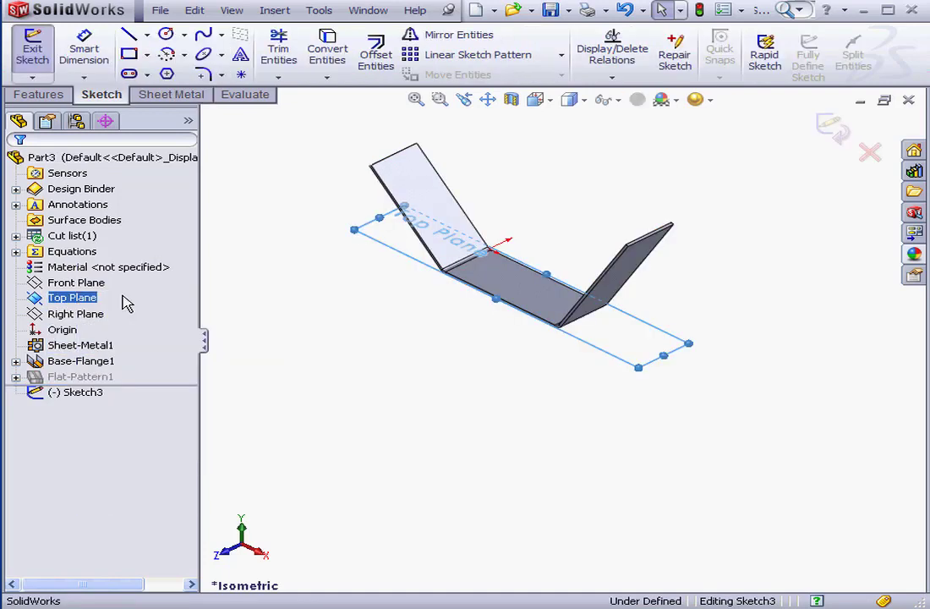
left_click(129, 54)
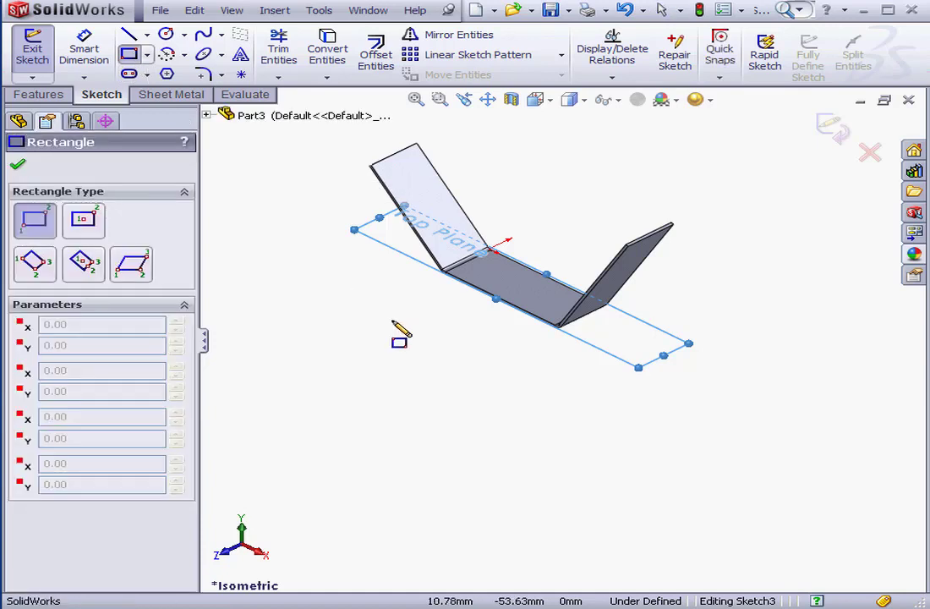
left_click(391, 321)
left_click(463, 476)
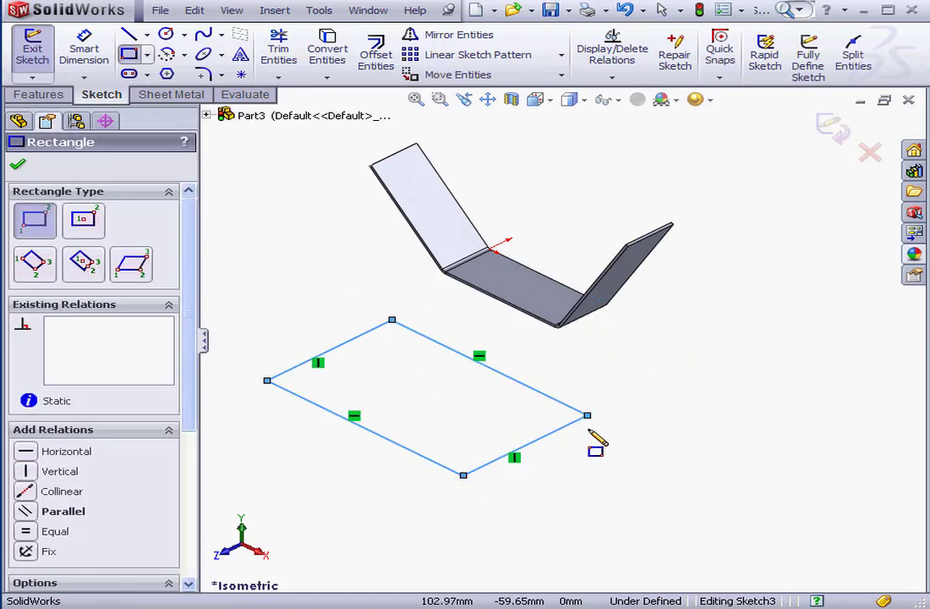
left_click(831, 127)
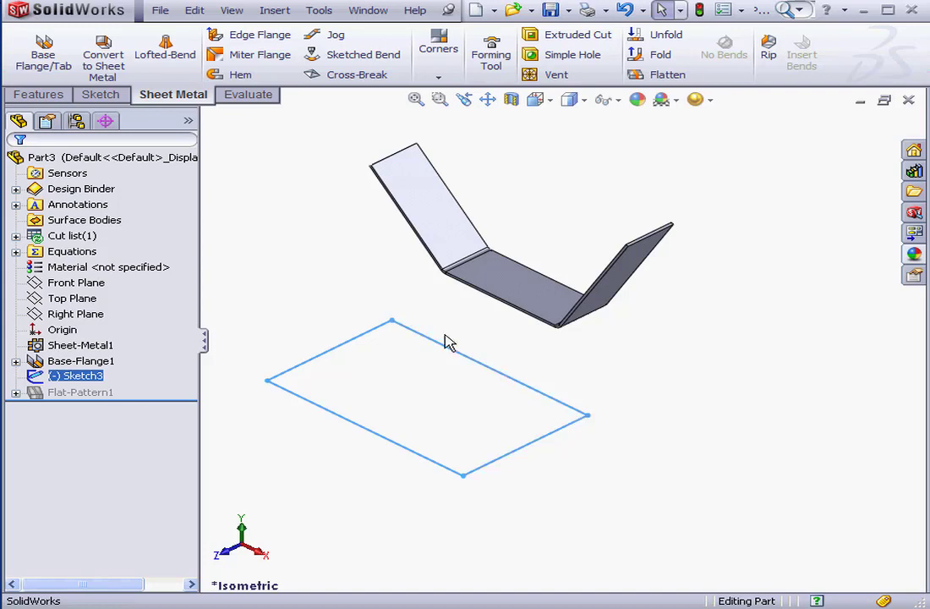
Make Sketch3 a 1.00 mm Base-Flange2 plate and expand Flat-Pattern2 in the feature tree.
left_click(44, 55)
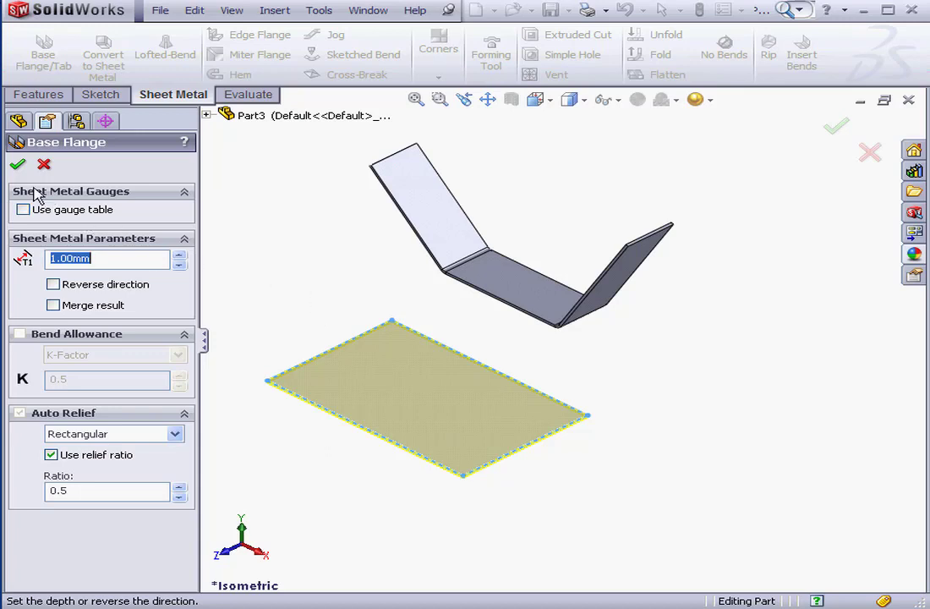
left_click(17, 166)
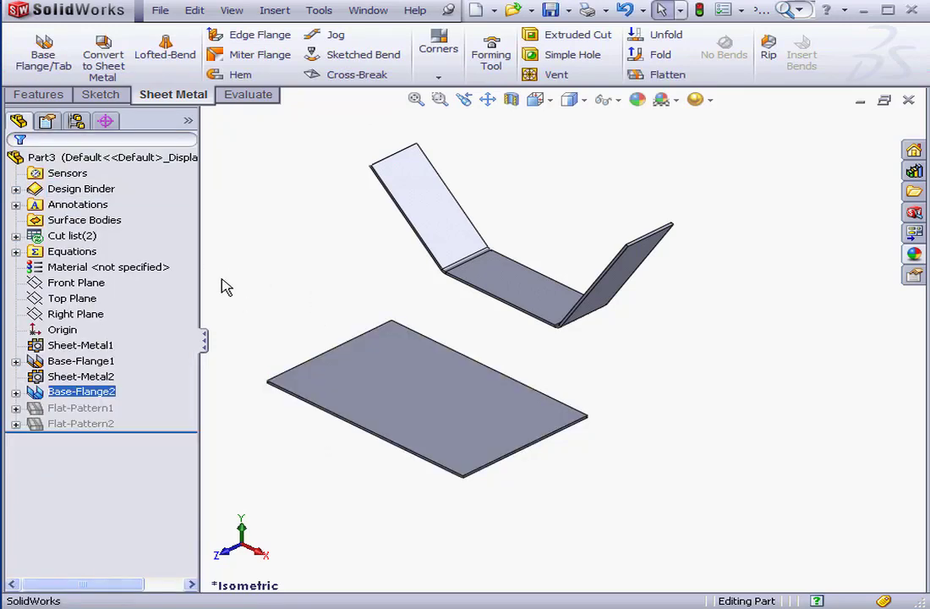
left_click(84, 376, "ctrl")
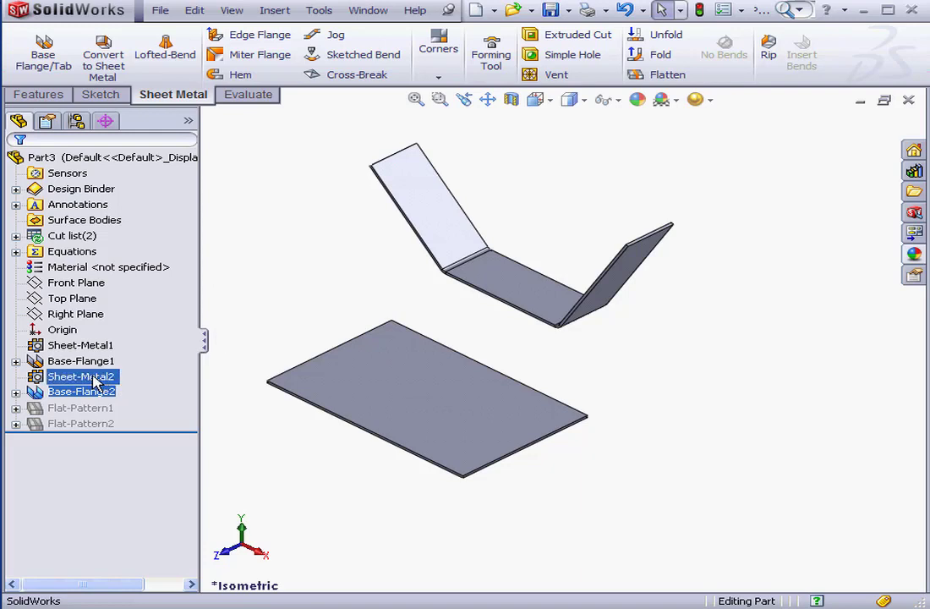
left_click(89, 379)
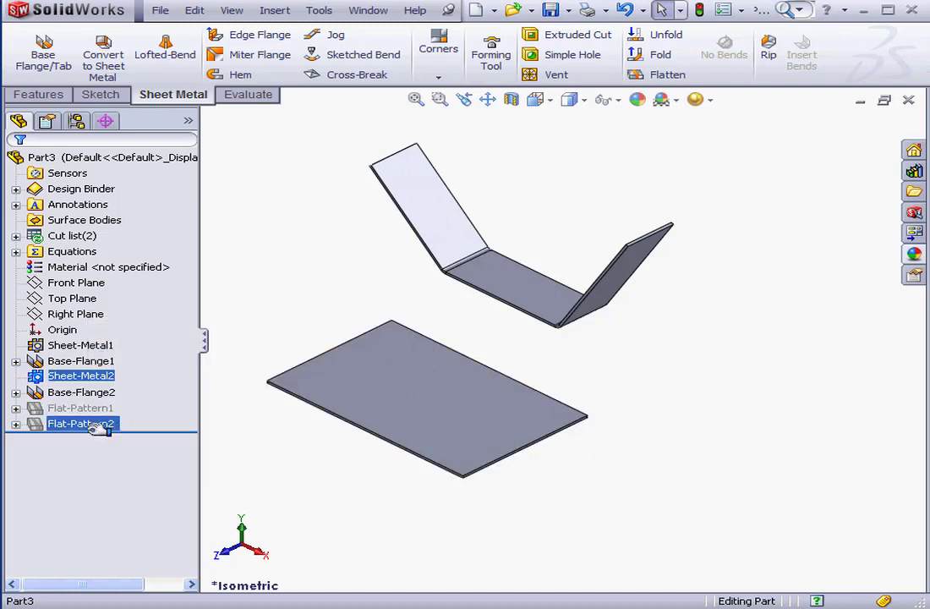
left_click(16, 423)
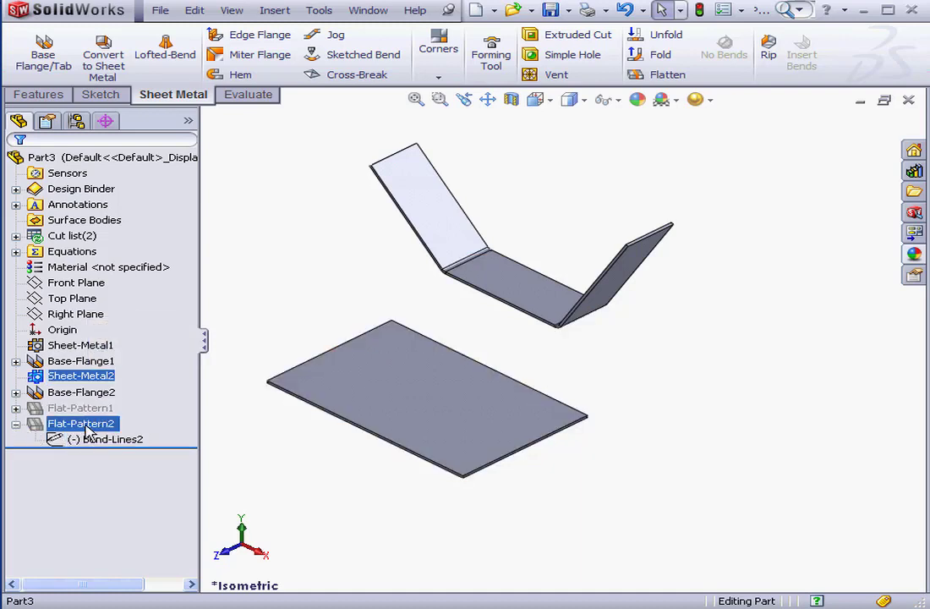